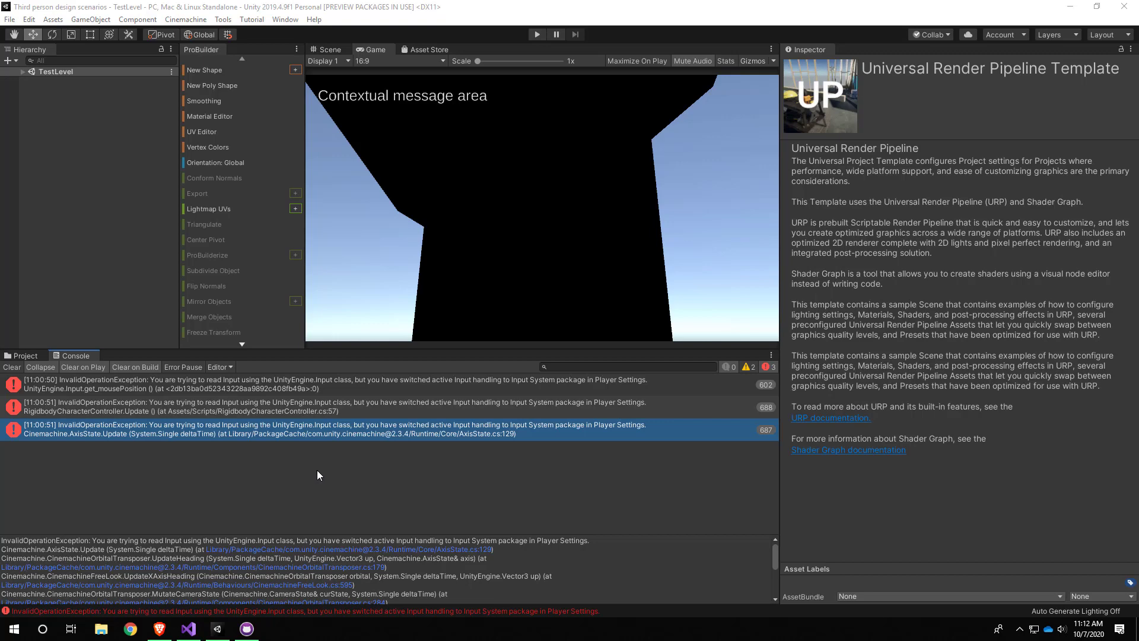
Read the stack traces of the Console input errors and open the AxisState one at line 129.
left_click(198, 380)
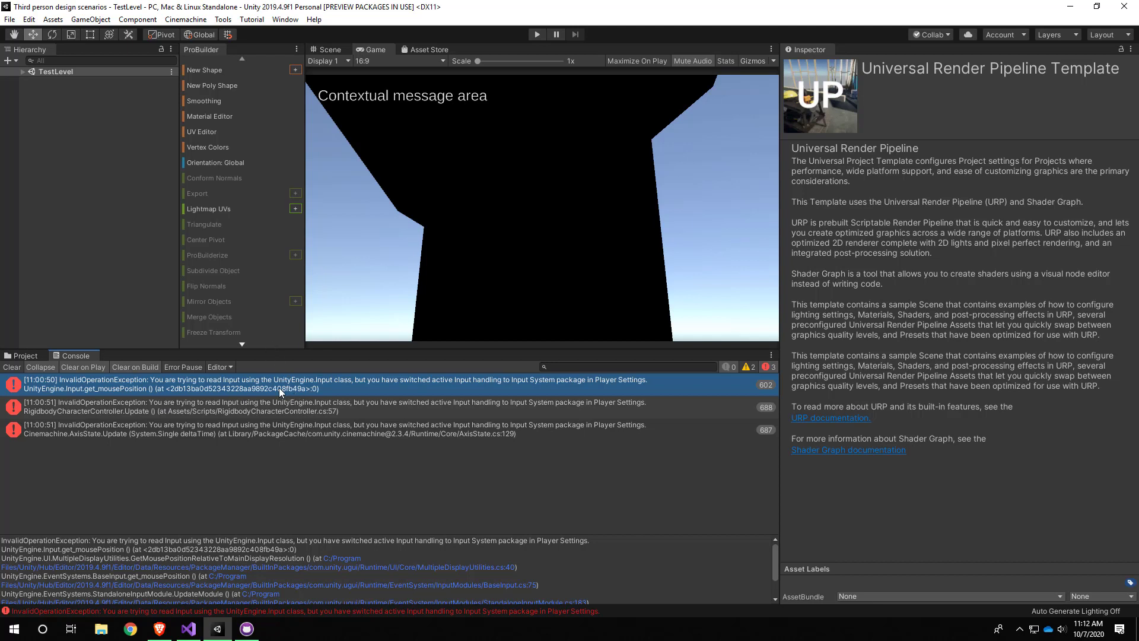
left_click(279, 409)
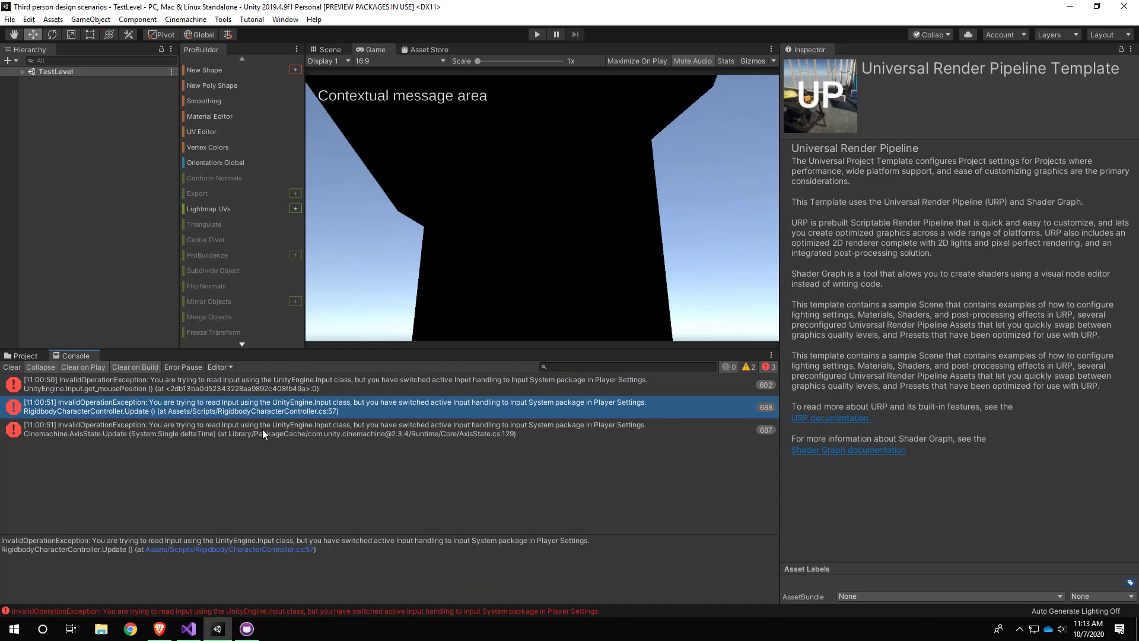
left_click(262, 433)
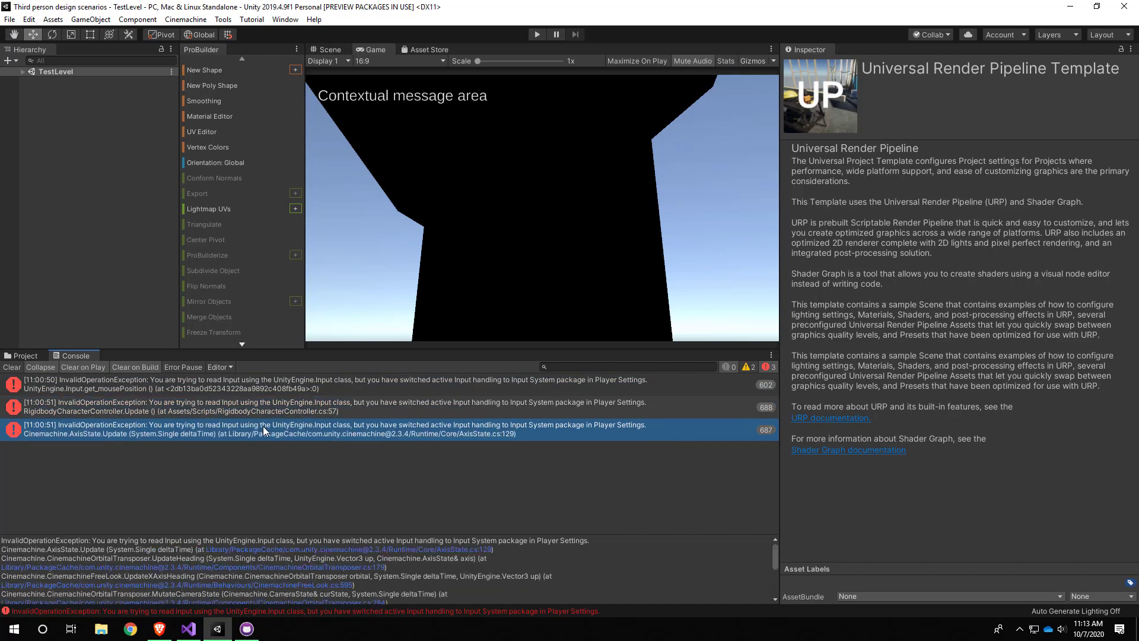
double_click(262, 426)
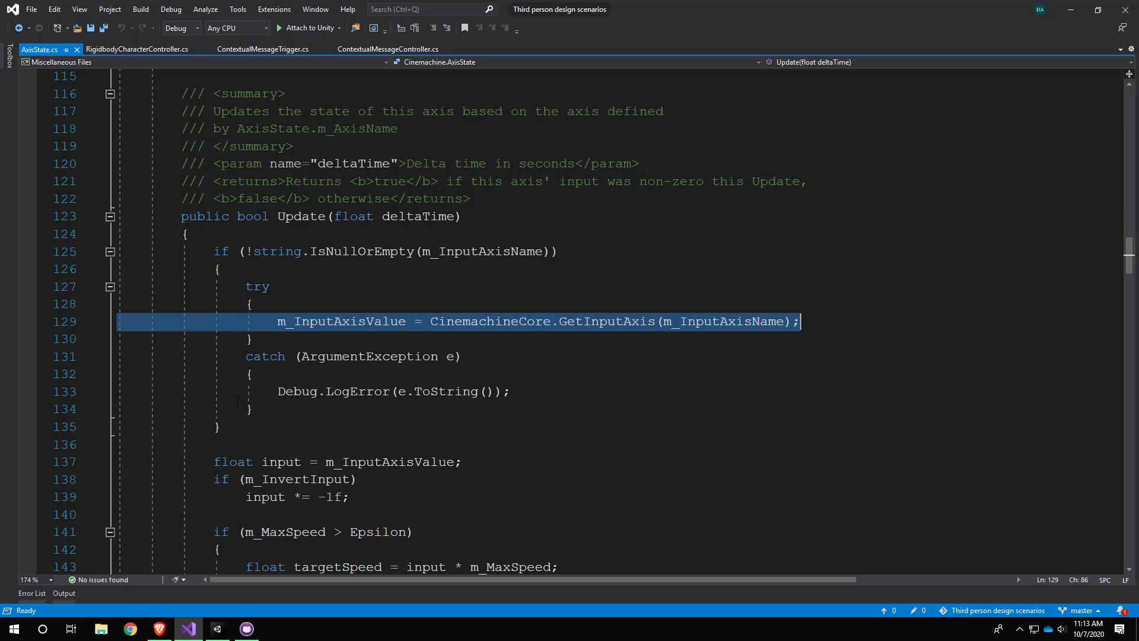
Play and stop the level to reproduce the input errors, then expand TestLevel in the Hierarchy.
left_click(218, 630)
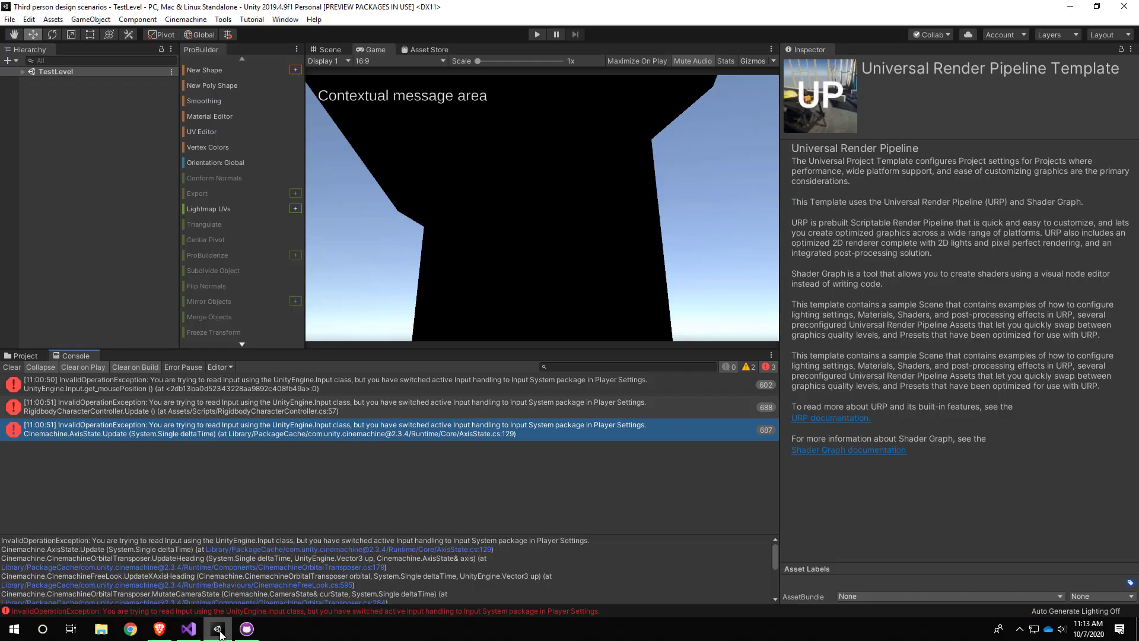
left_click(535, 35)
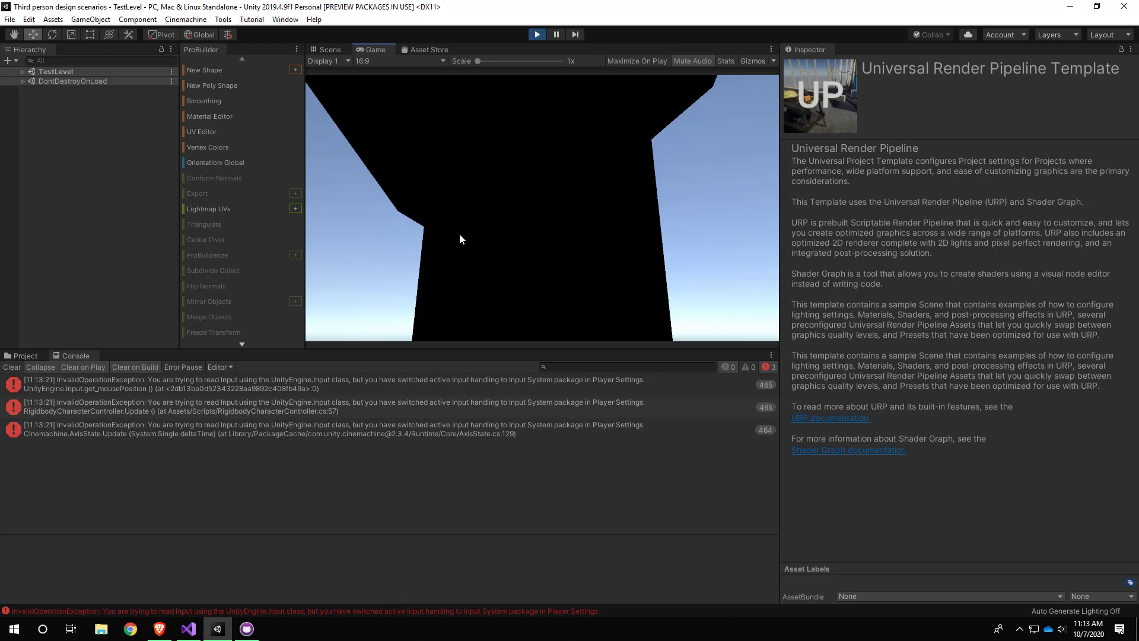
left_click(537, 34)
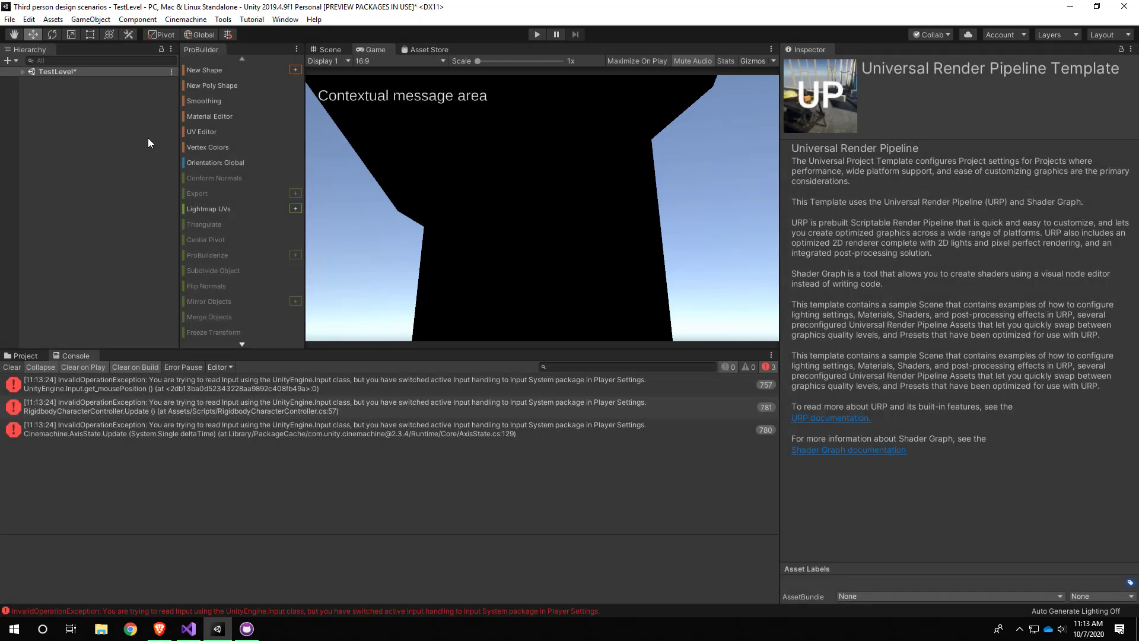
left_click(23, 73)
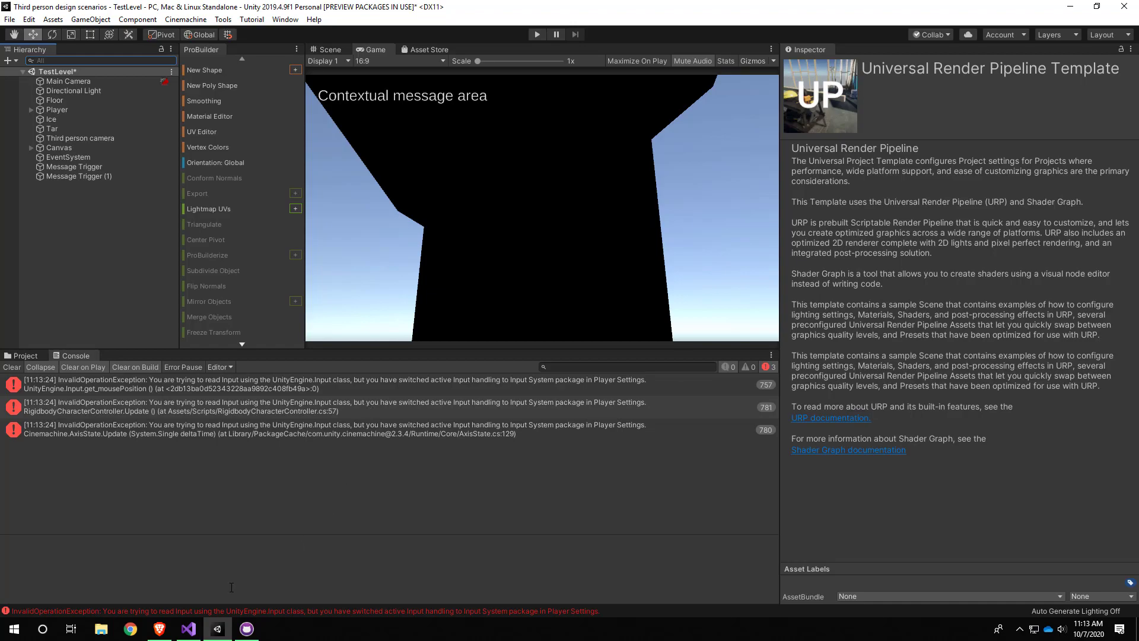
Review RigidbodyCharacterController.cs Update(), where Input.GetAxisRaw reads the Horizontal and Vertical axes.
left_click(191, 630)
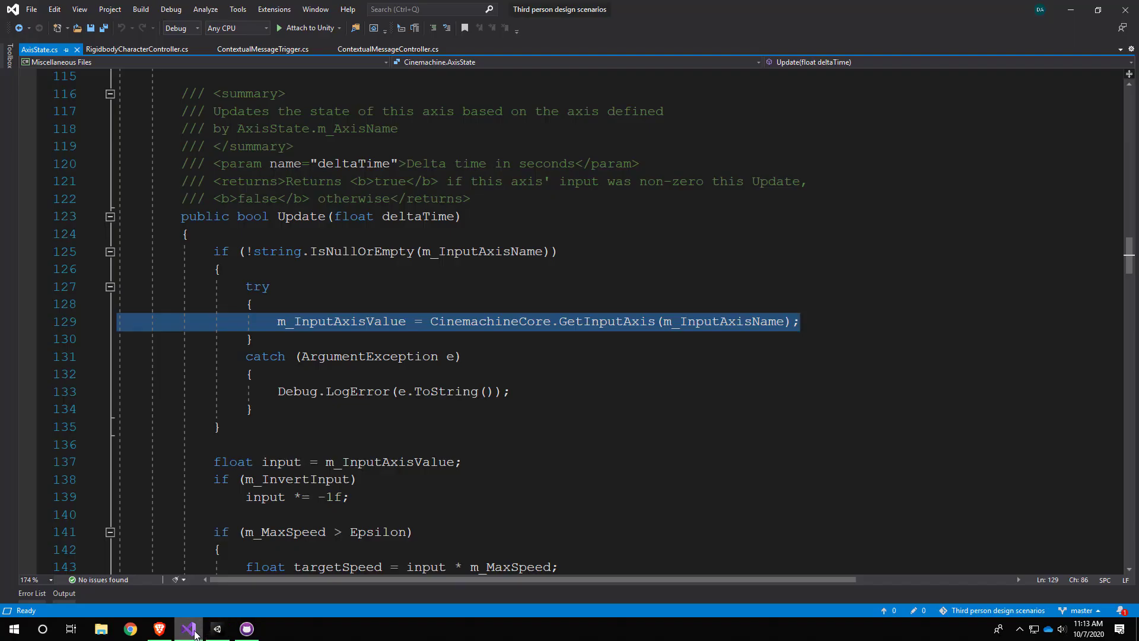
left_click(155, 50)
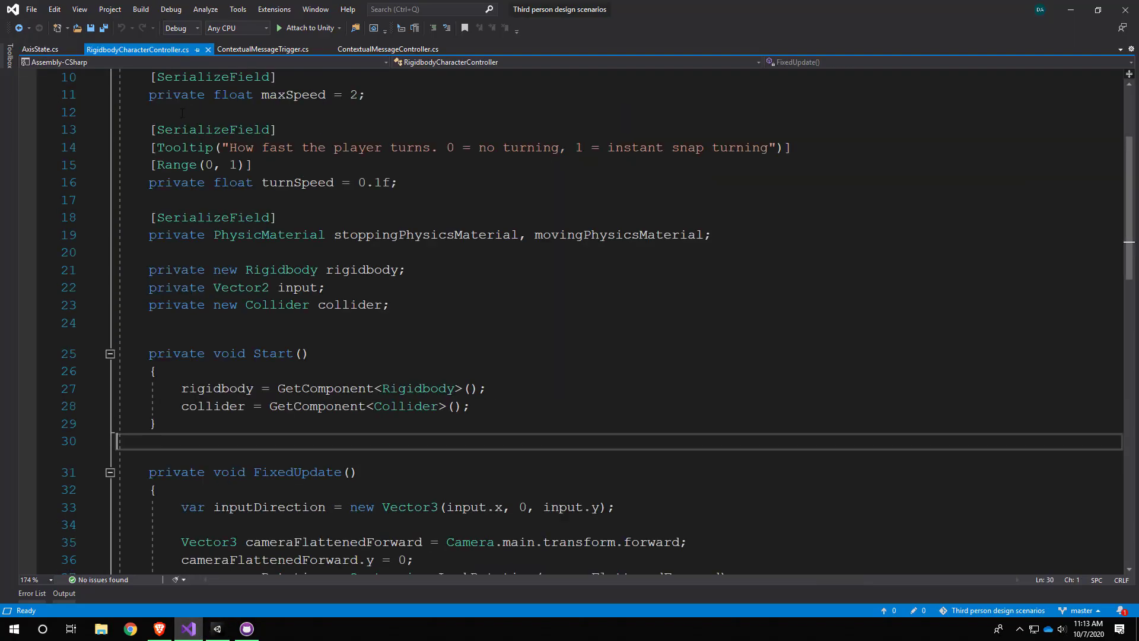
scroll(182, 113, "down", 6)
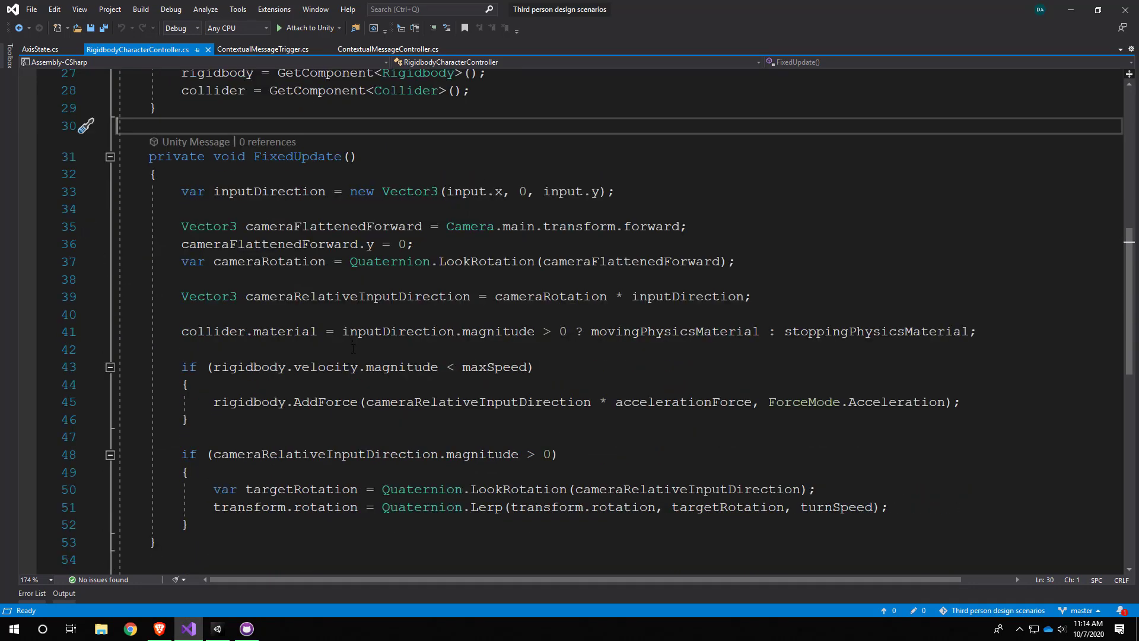
scroll(353, 348, "down", 4)
left_click_drag(173, 414, 494, 433)
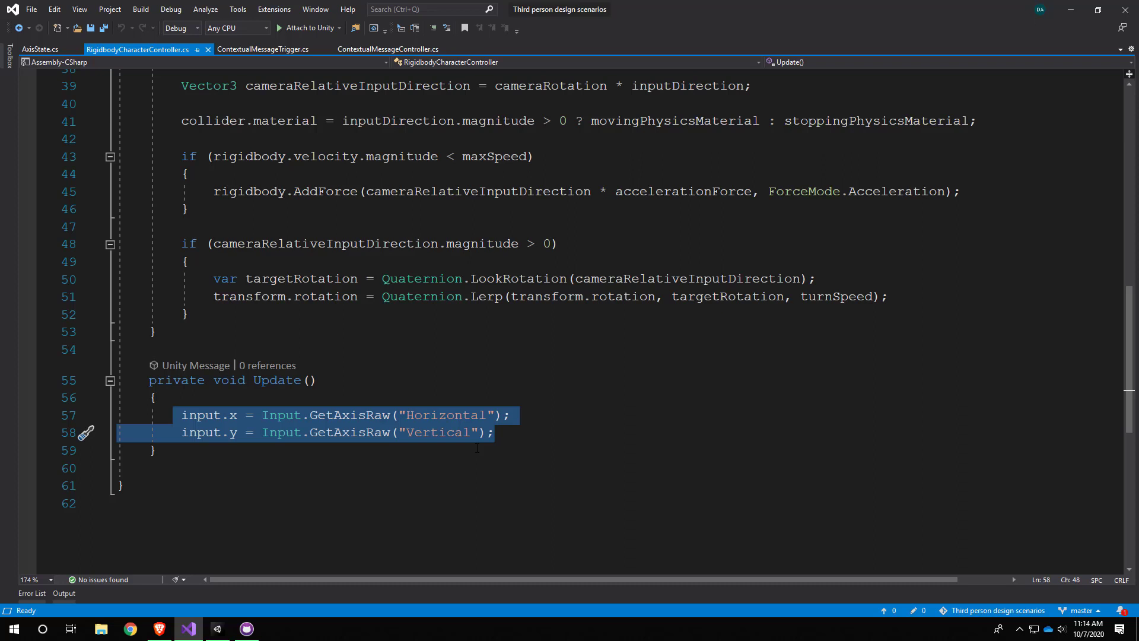
left_click(393, 414)
left_click(302, 414)
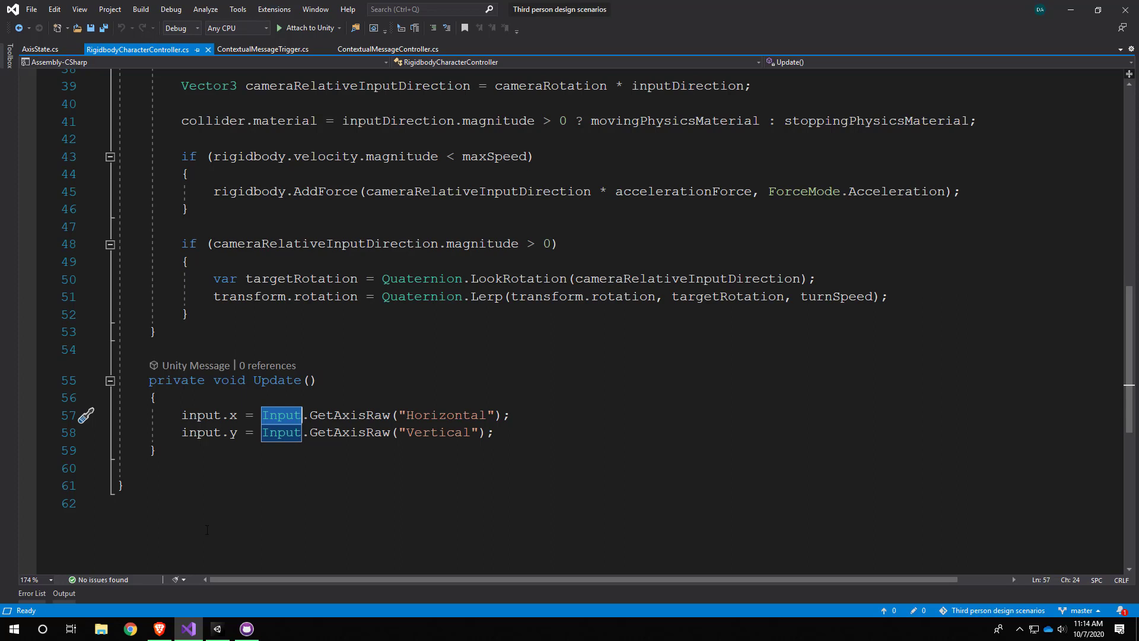
mouse_move(244, 633)
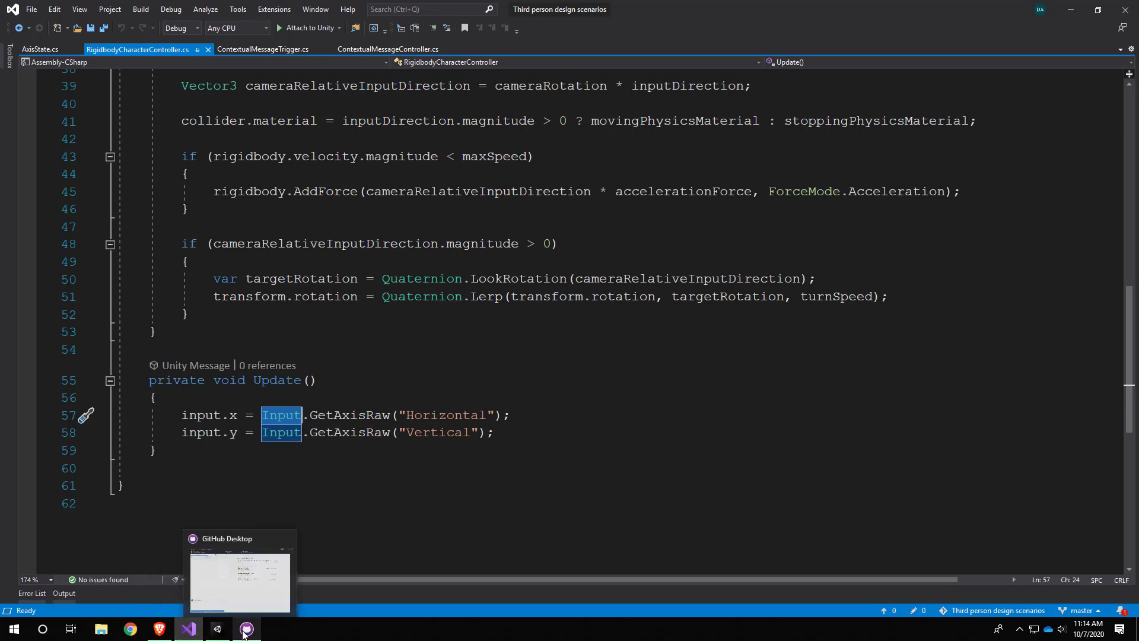
left_click(231, 609)
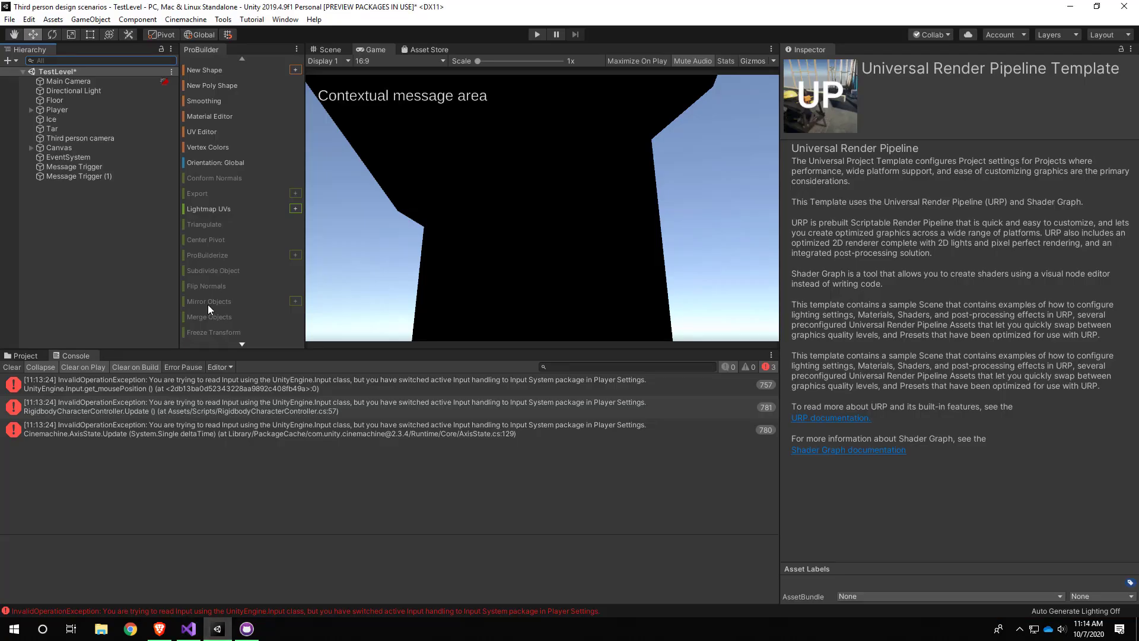
left_click(28, 20)
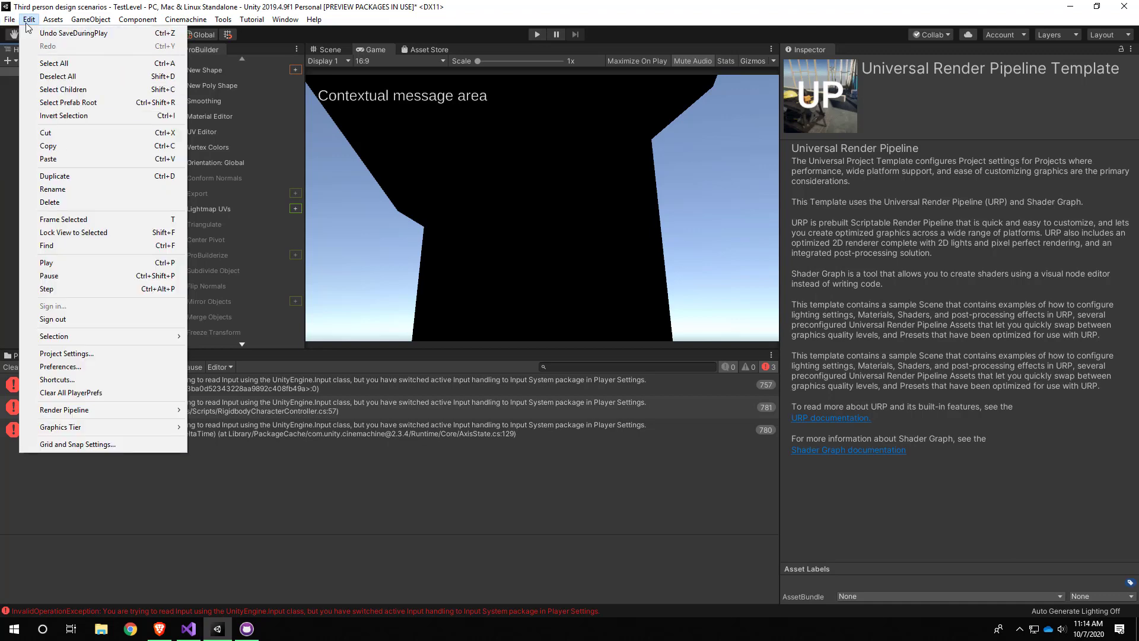
left_click(93, 354)
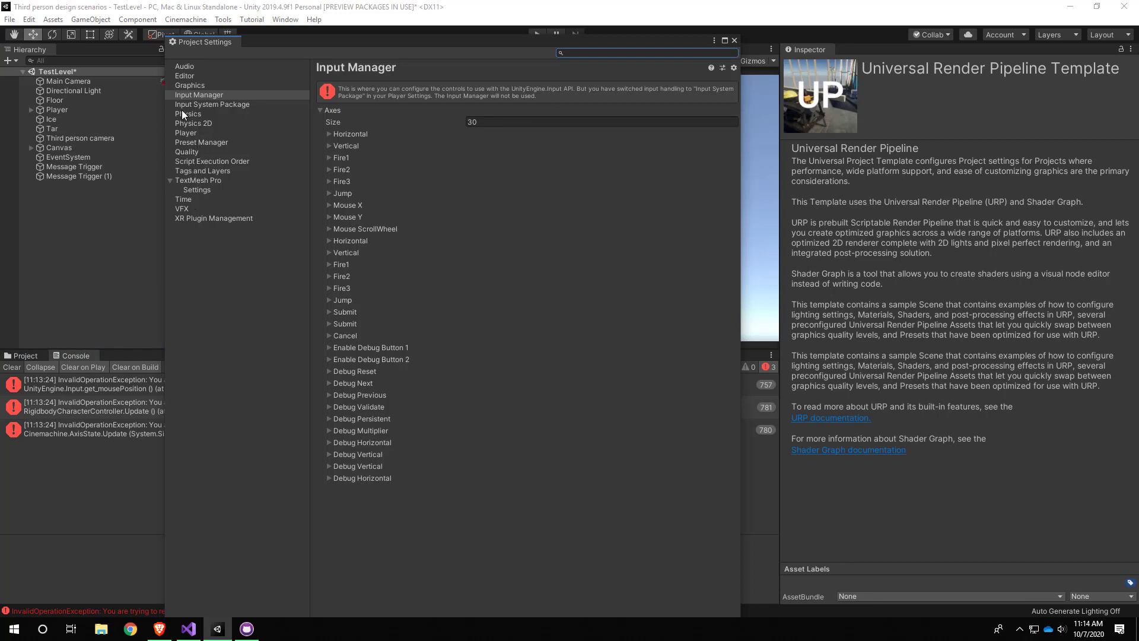
left_click(189, 132)
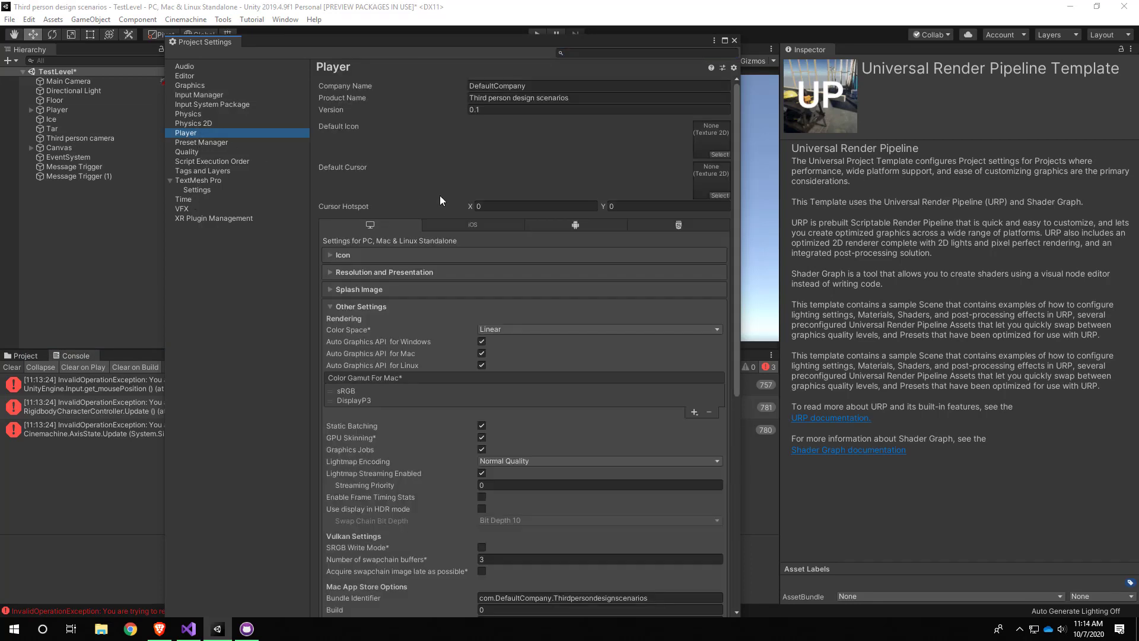
scroll(396, 276, "down", 10)
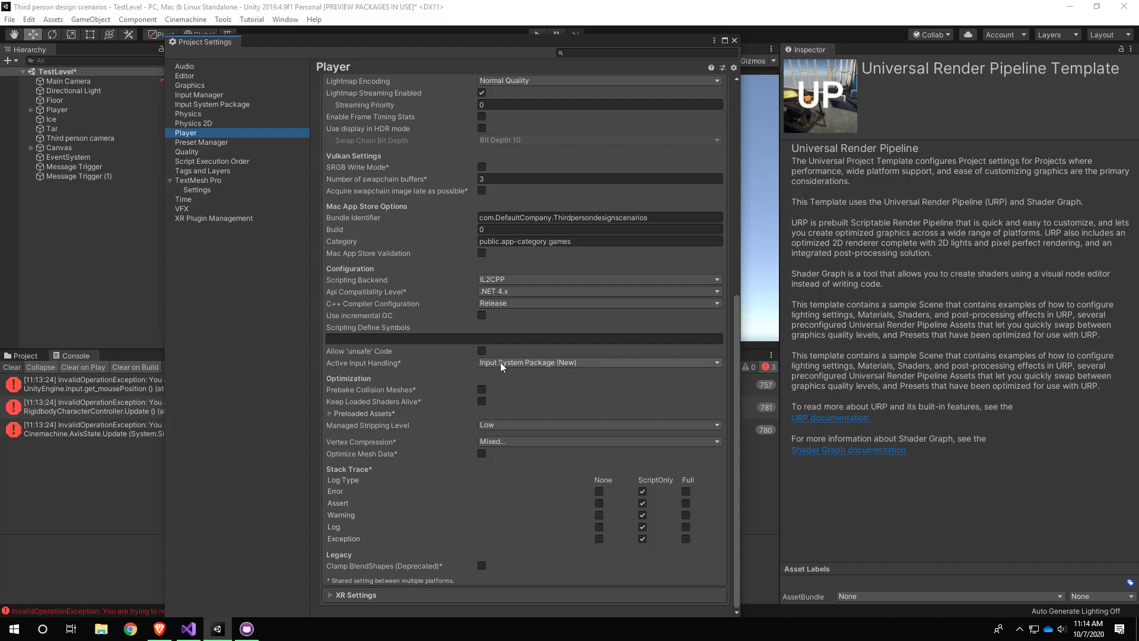
left_click(567, 364)
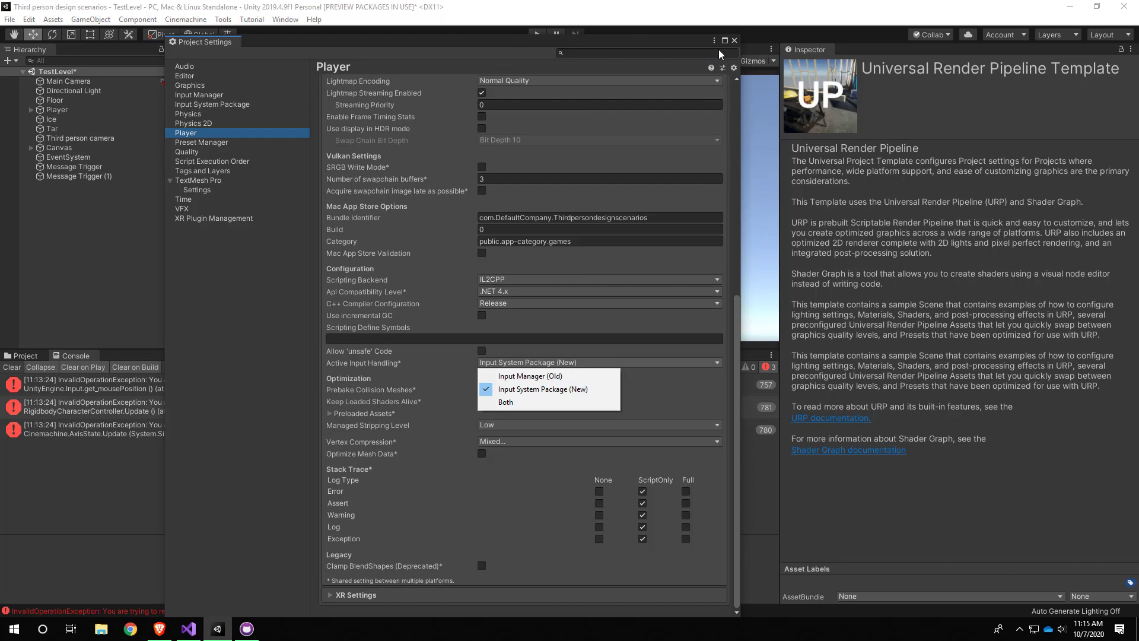
left_click(734, 42)
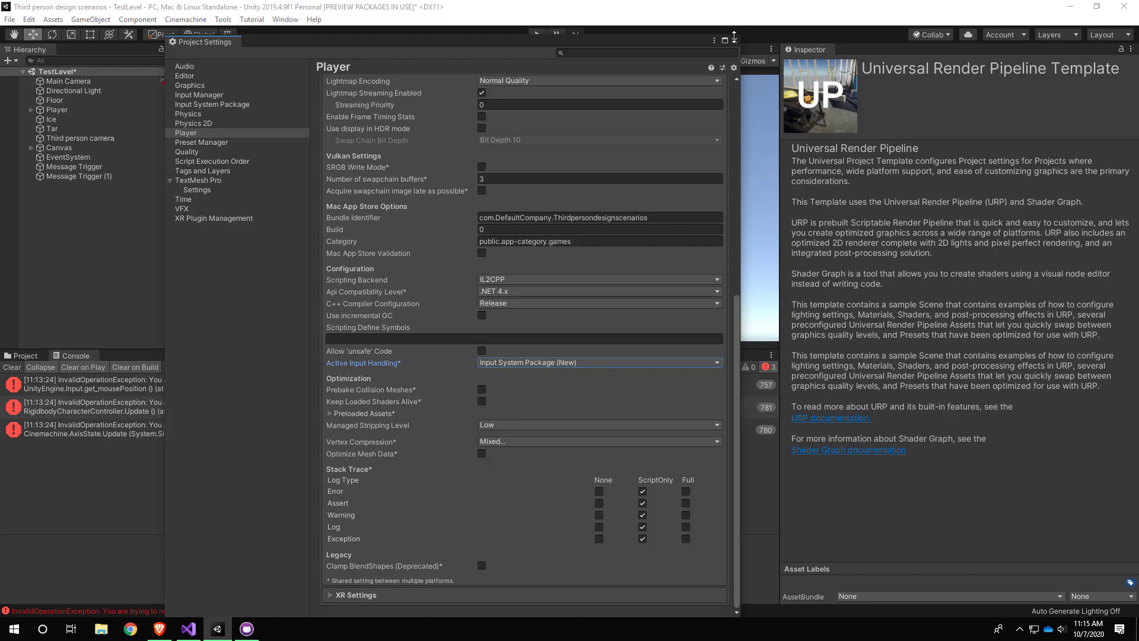
left_click(734, 41)
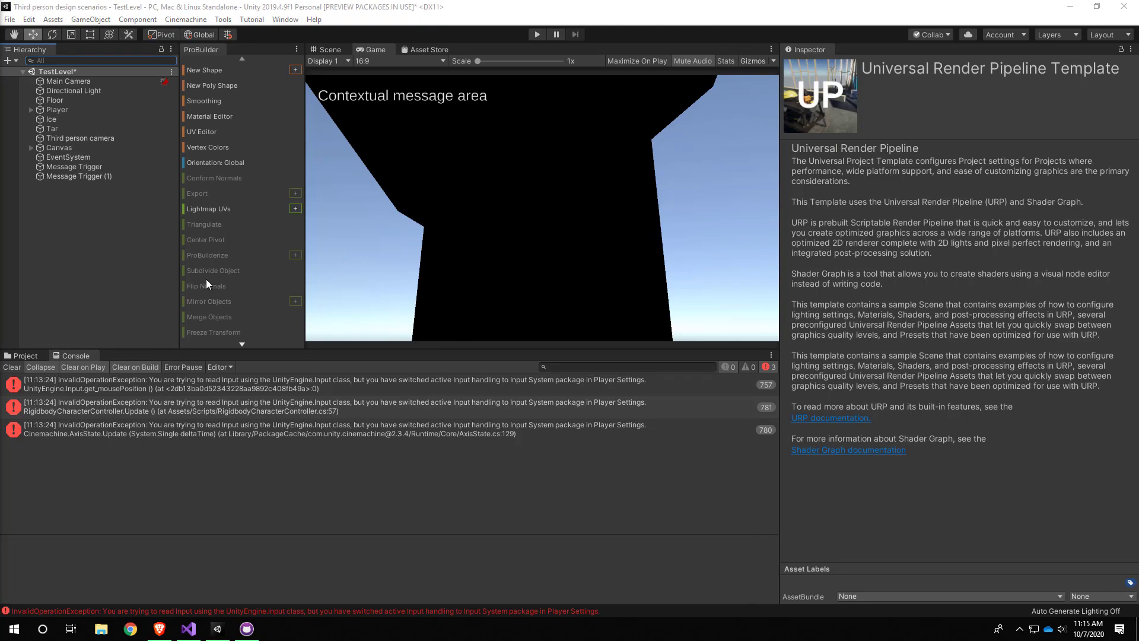
Select Player and add a Player Input component, found by searching 'player'.
left_click(57, 110)
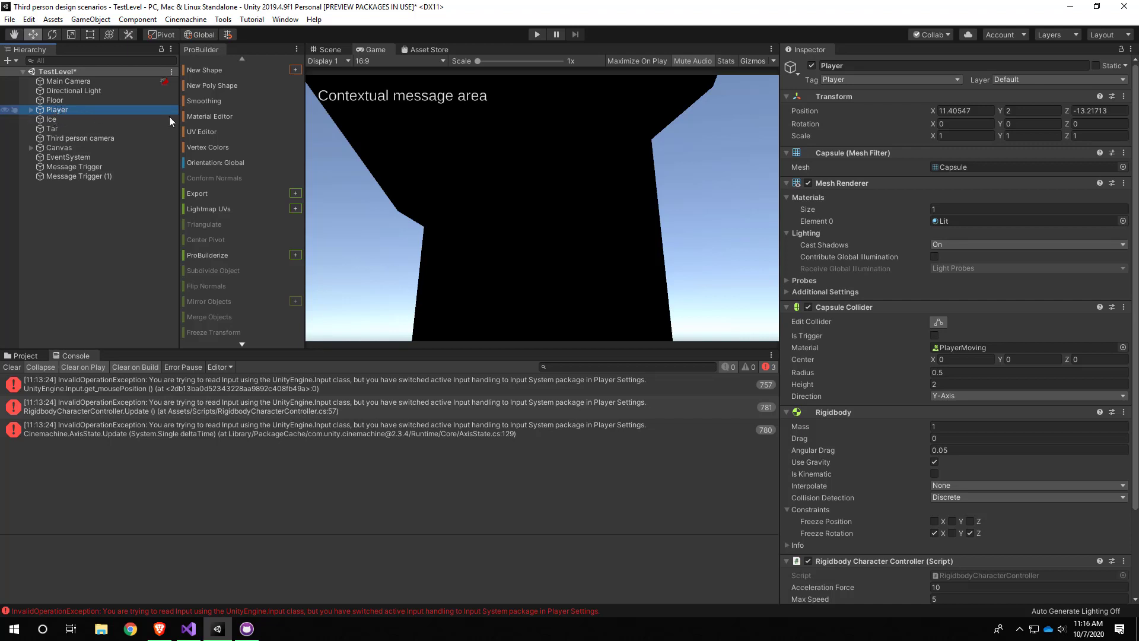
scroll(877, 407, "down", 5)
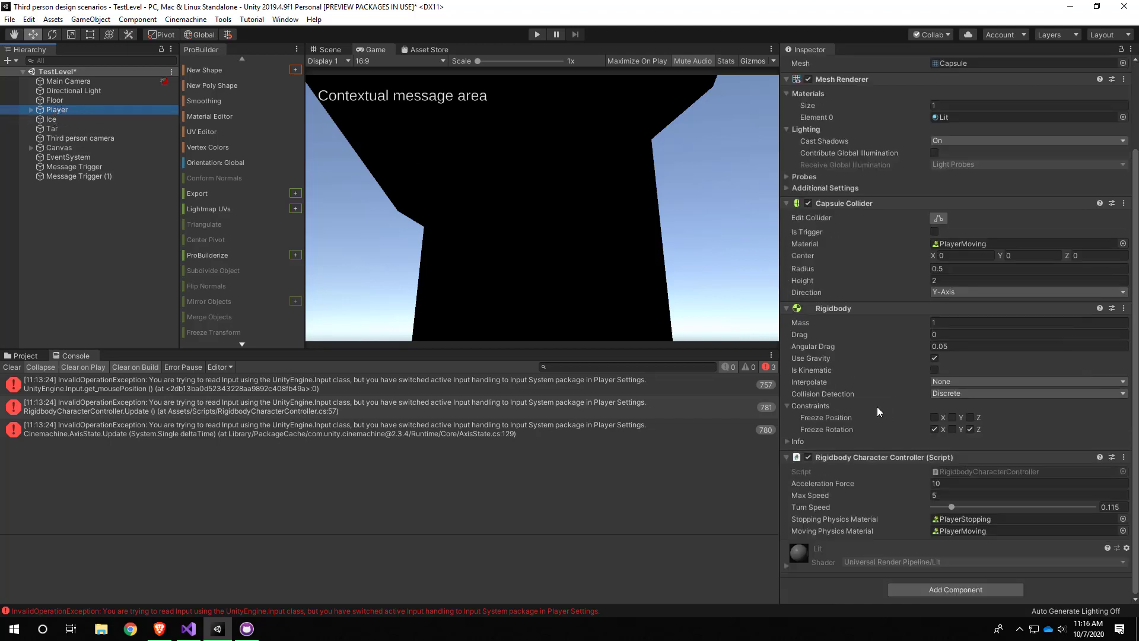
left_click(945, 588)
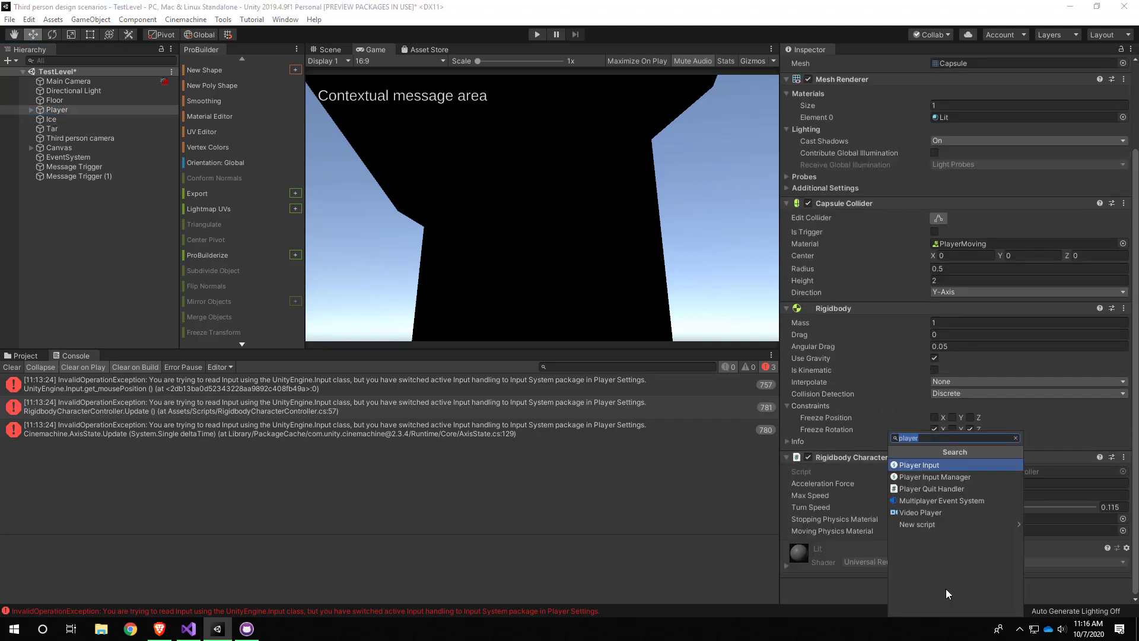
left_click(911, 466)
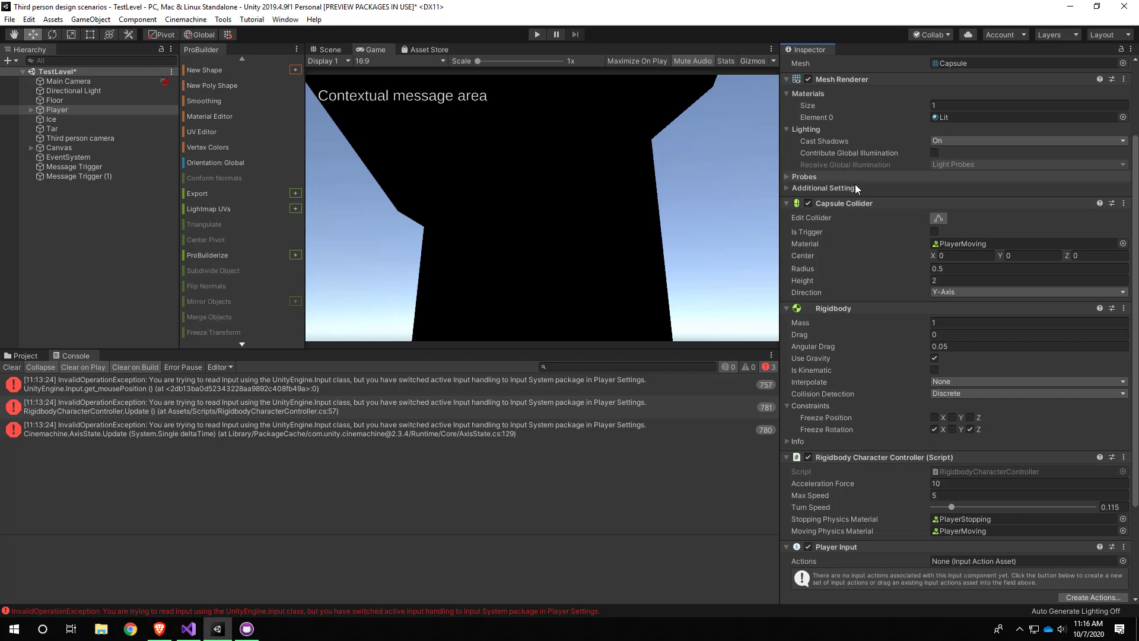
scroll(857, 298, "down", 3)
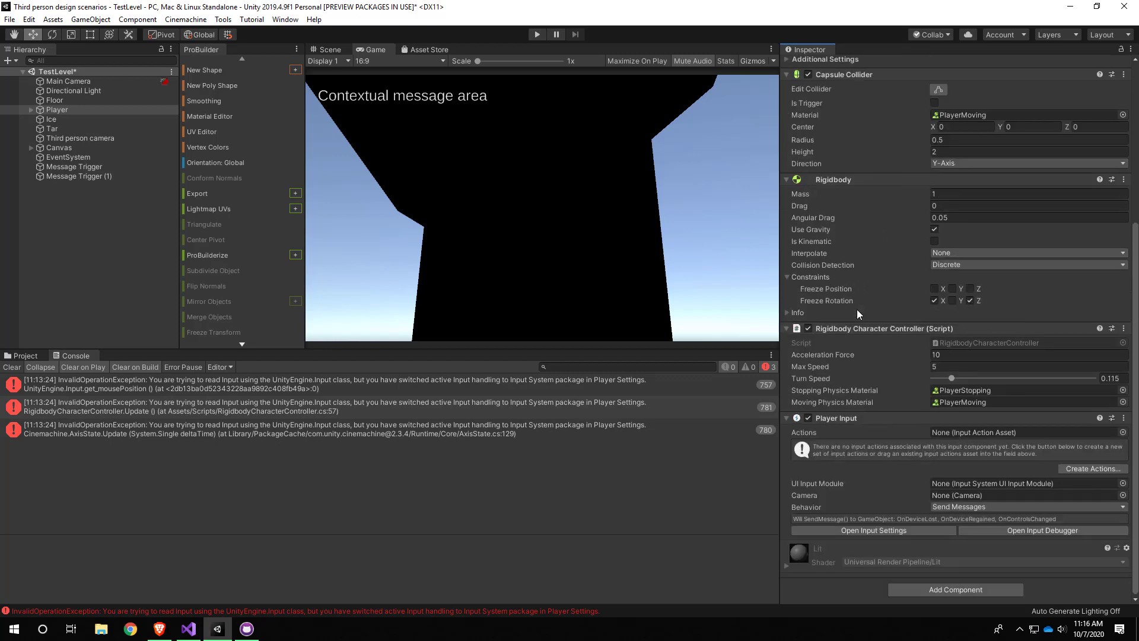
Start creating an actions asset and make a new Input folder under Assets to save into.
left_click(1094, 467)
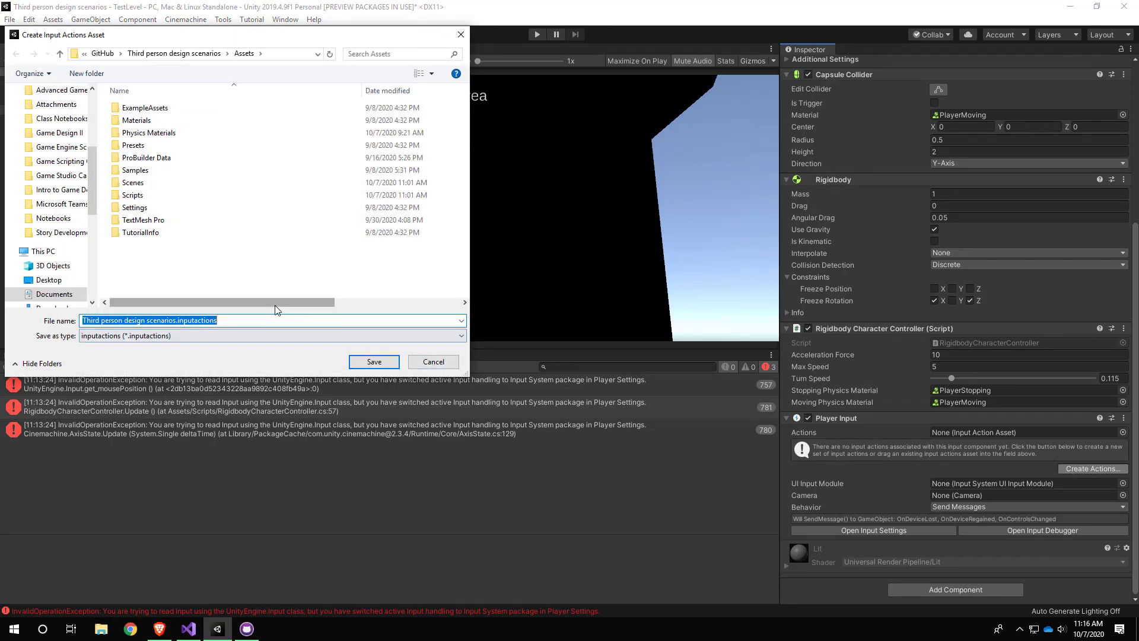
left_click(135, 270)
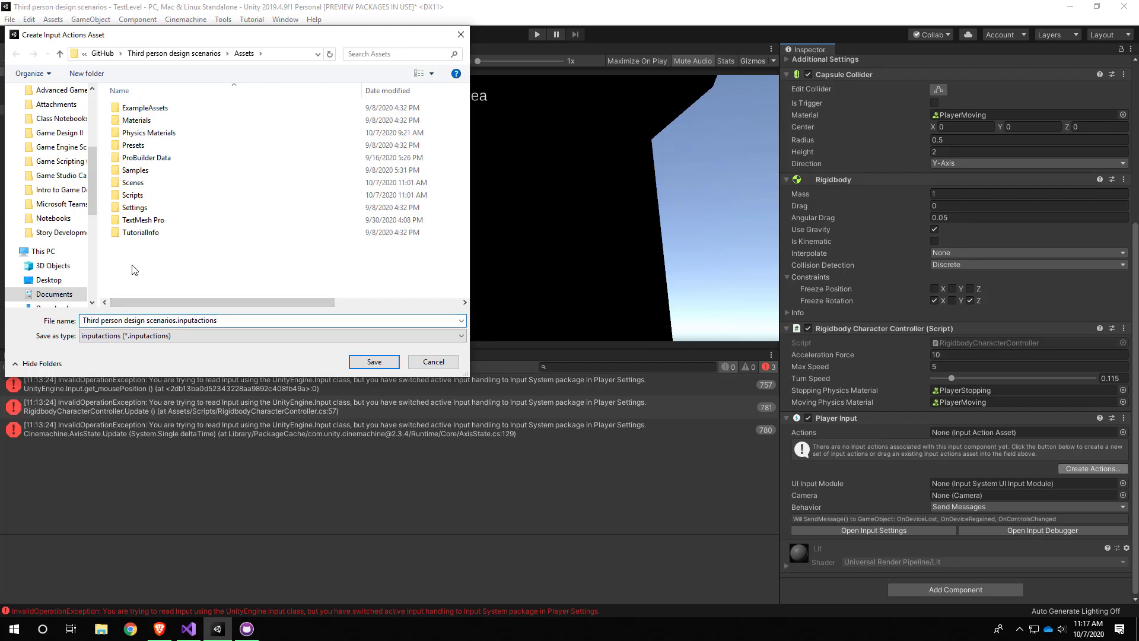
right_click(135, 270)
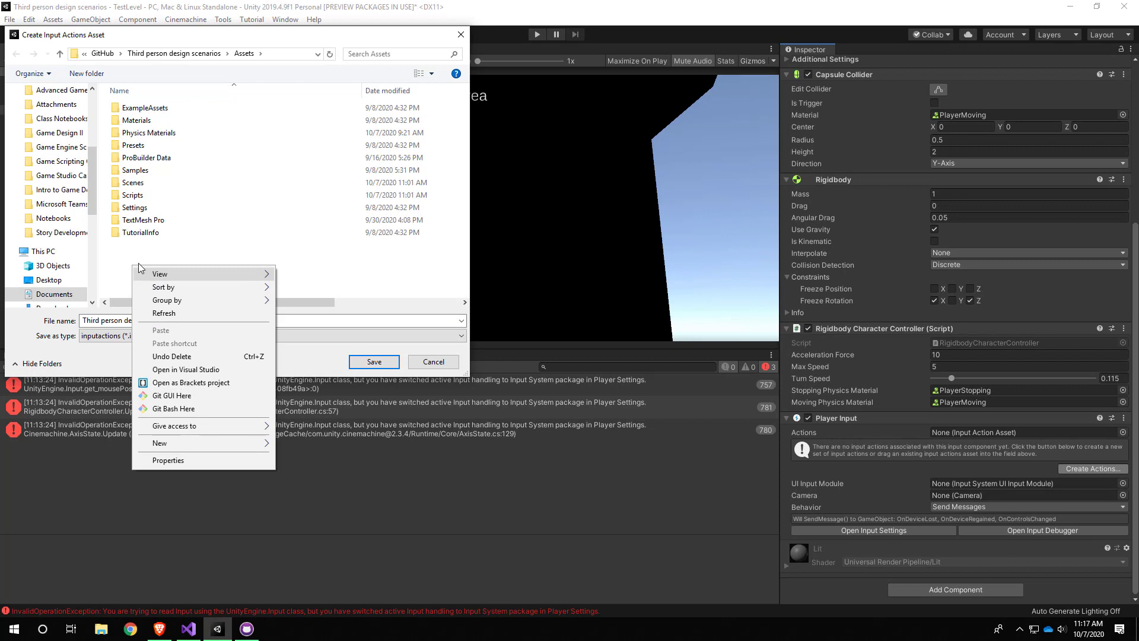
right_click(107, 256)
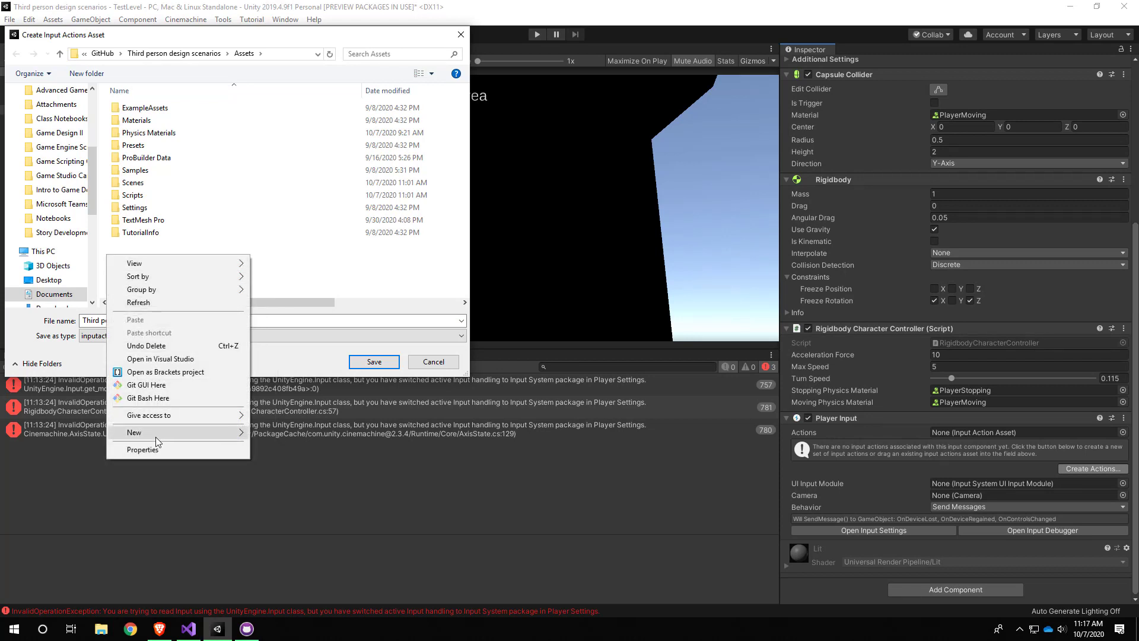
mouse_move(212, 435)
left_click(293, 435)
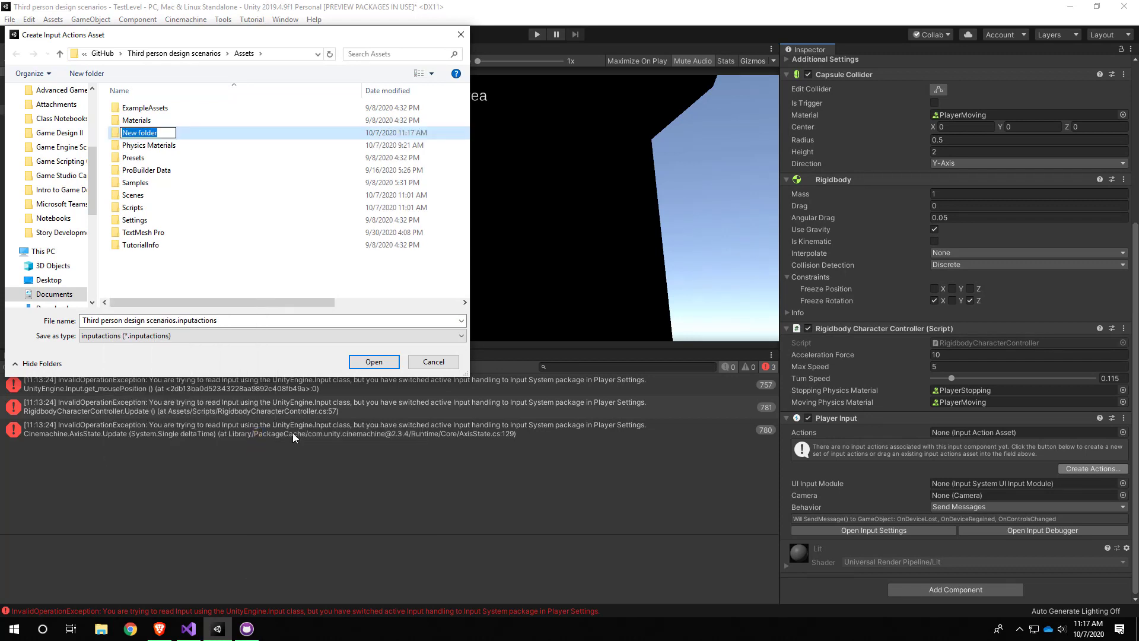
type("Input")
key("Return")
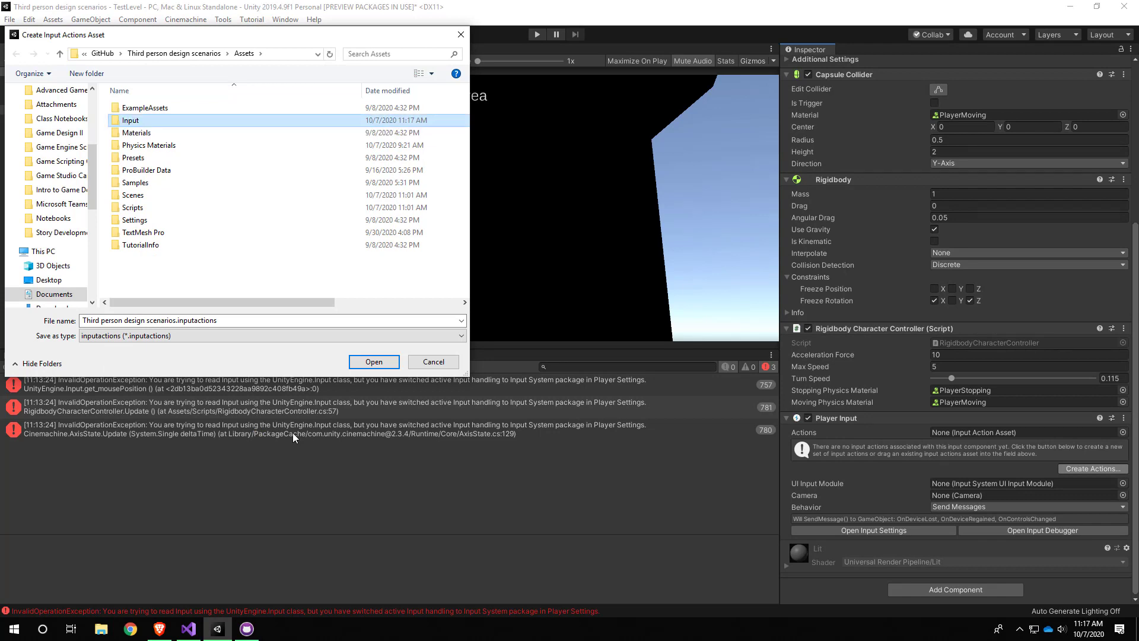
double_click(141, 123)
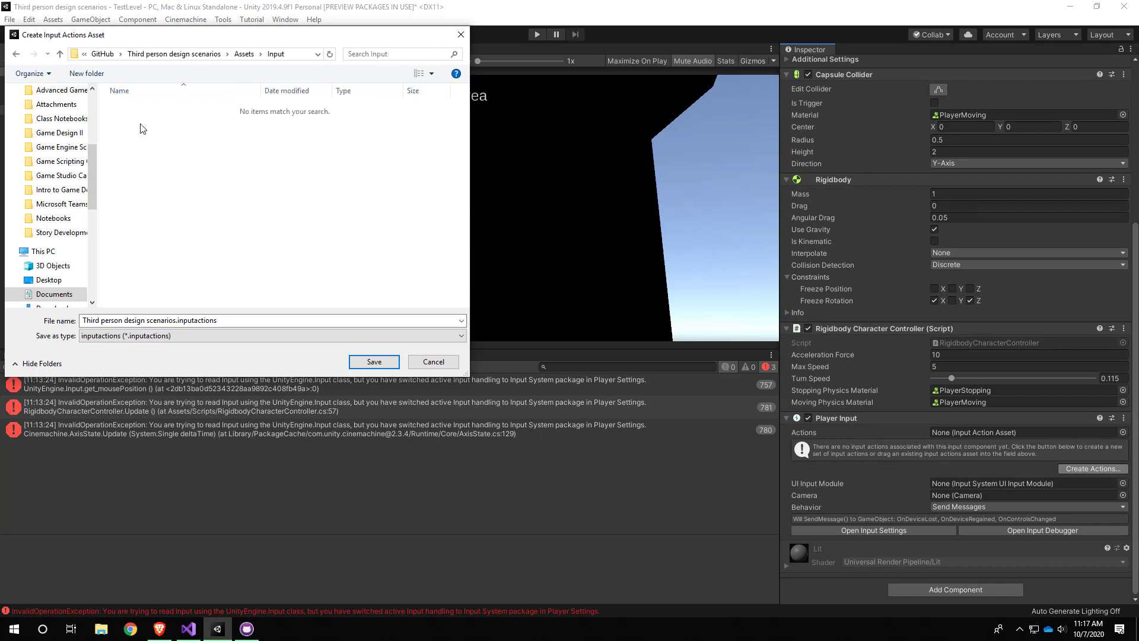
Name the asset InputActions and save it in the Input folder.
left_click_drag(83, 320, 219, 320)
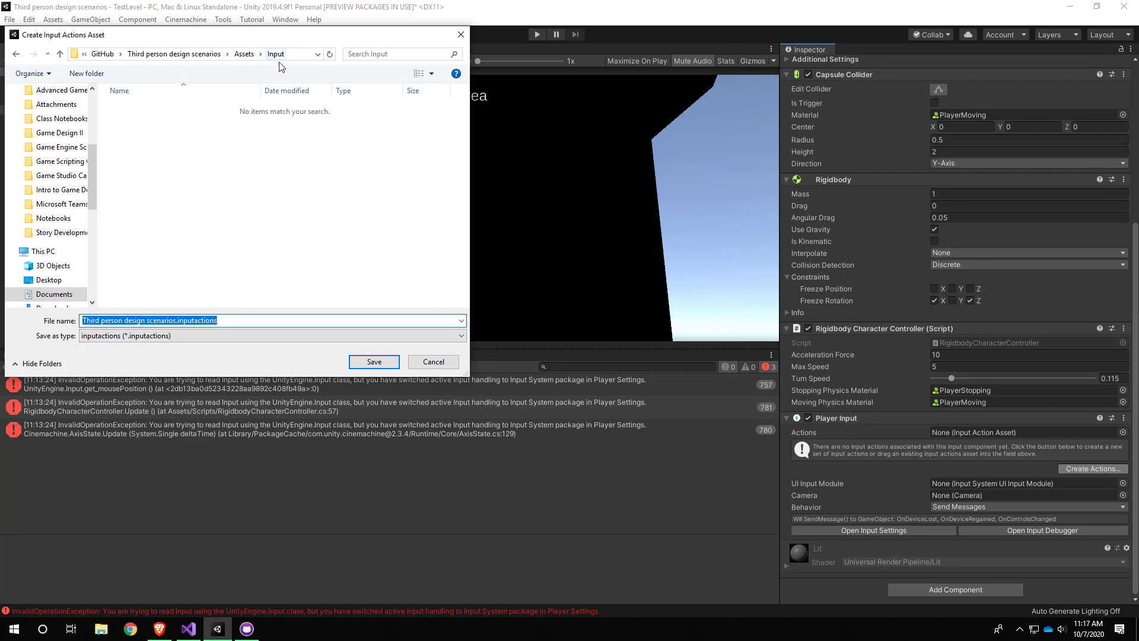
key("BackSpace")
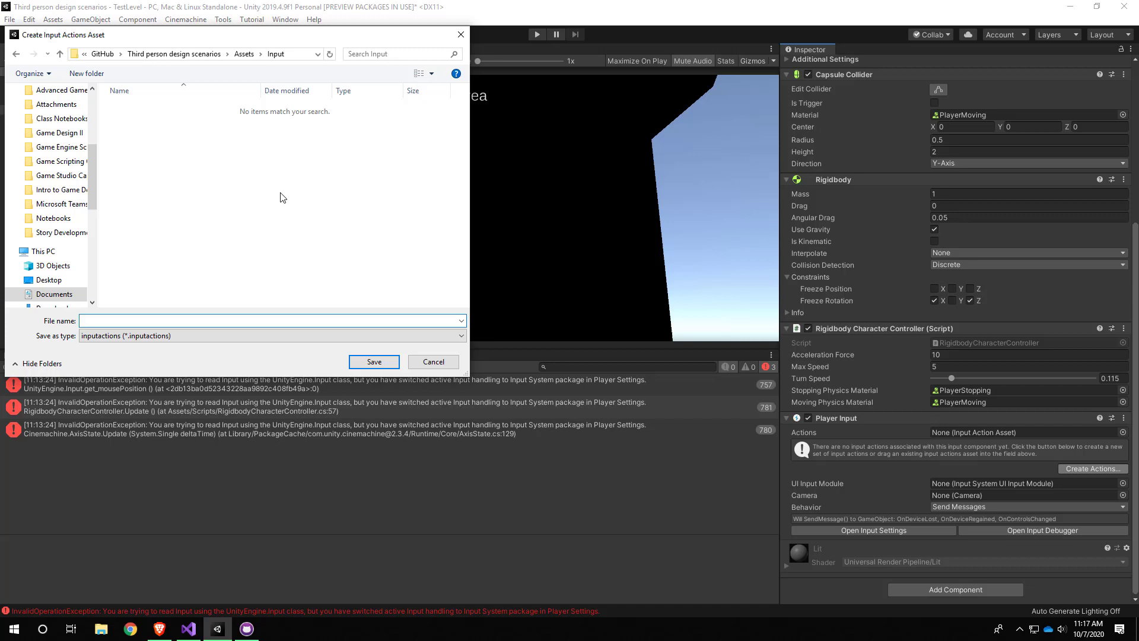
type("InputActions")
left_click_drag(98, 323, 81, 322)
double_click(105, 321)
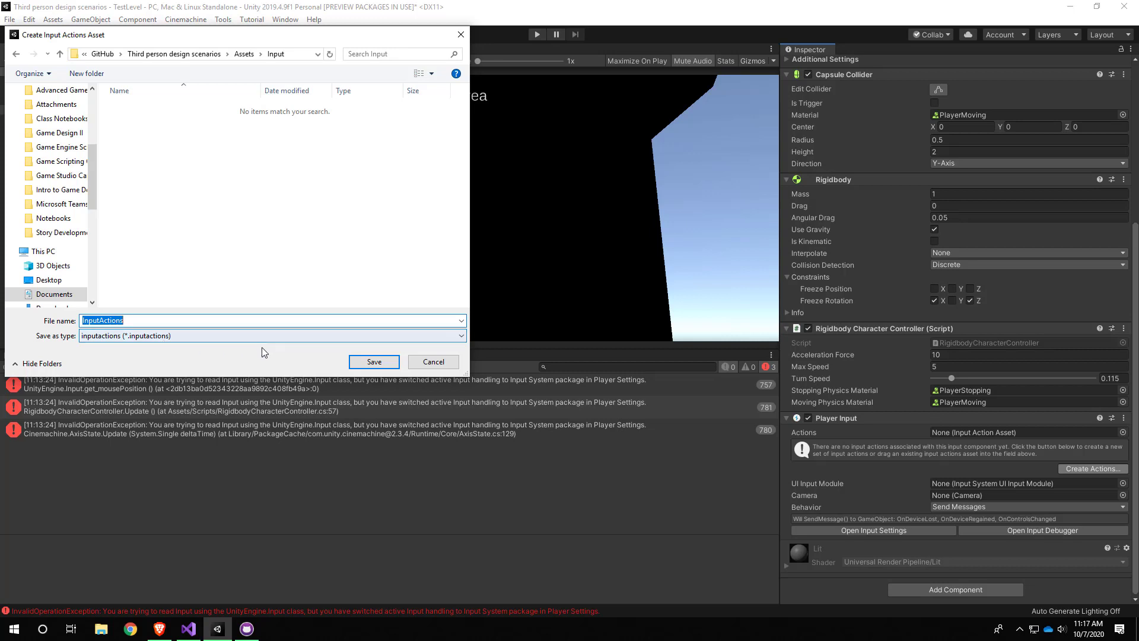
left_click(374, 363)
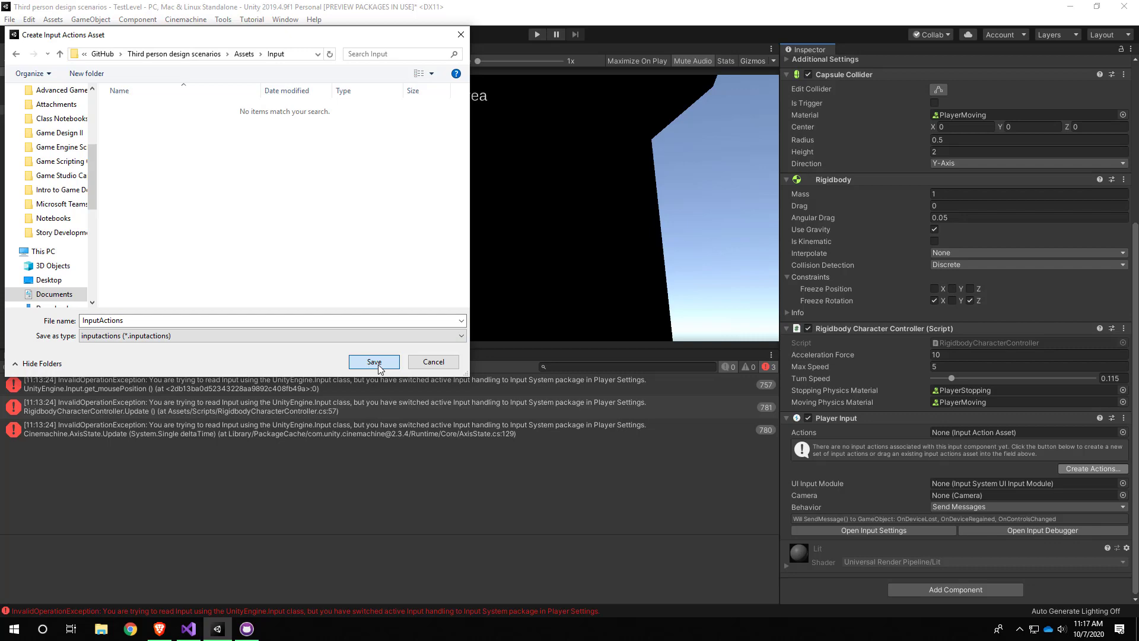
left_click(375, 363)
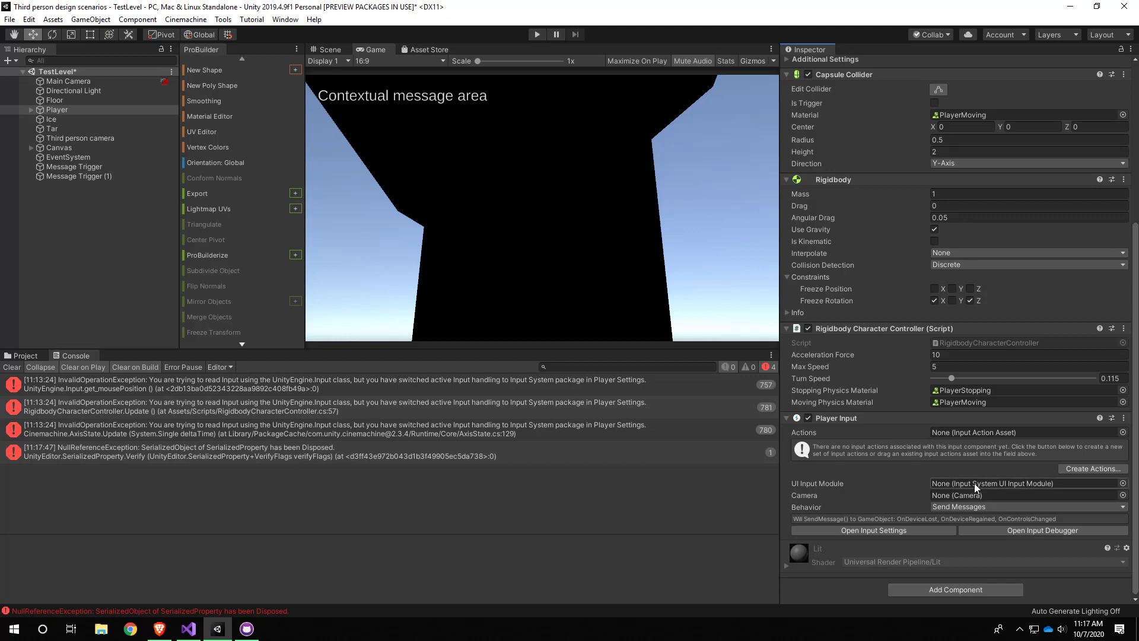
Assign the InputActions asset to Player Input's Actions field through the object picker.
left_click(23, 356)
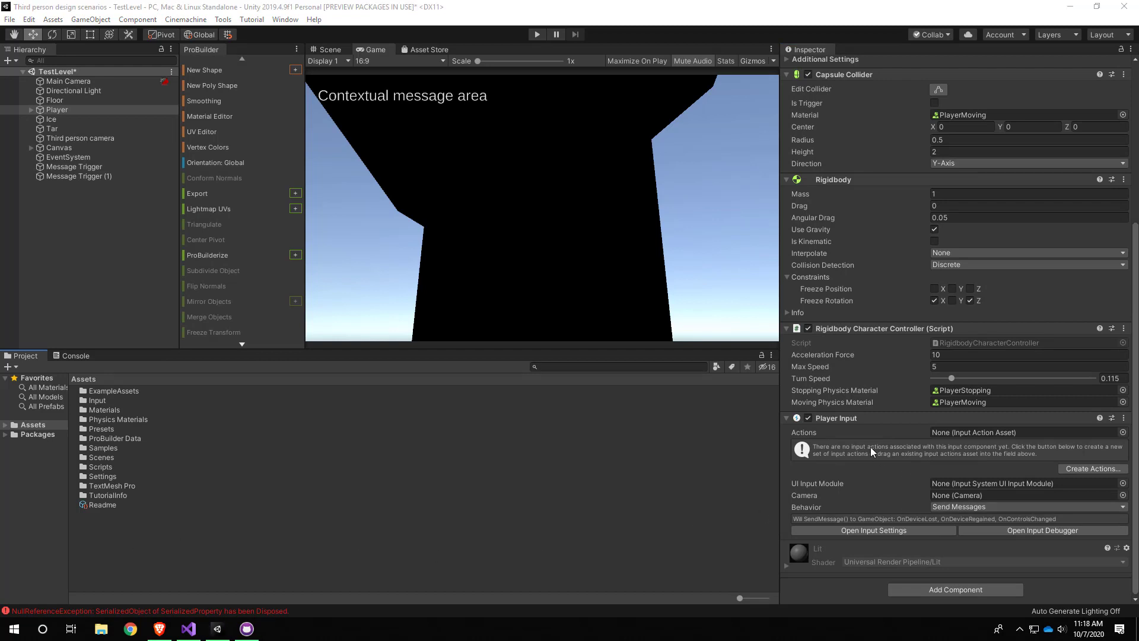
left_click(1122, 433)
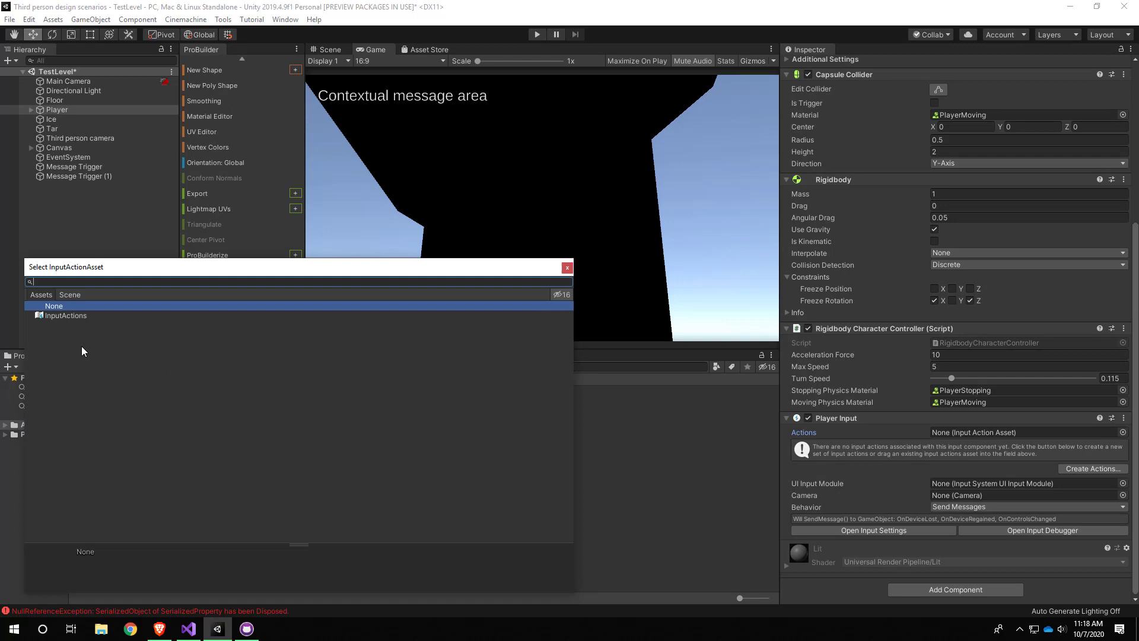
left_click(69, 316)
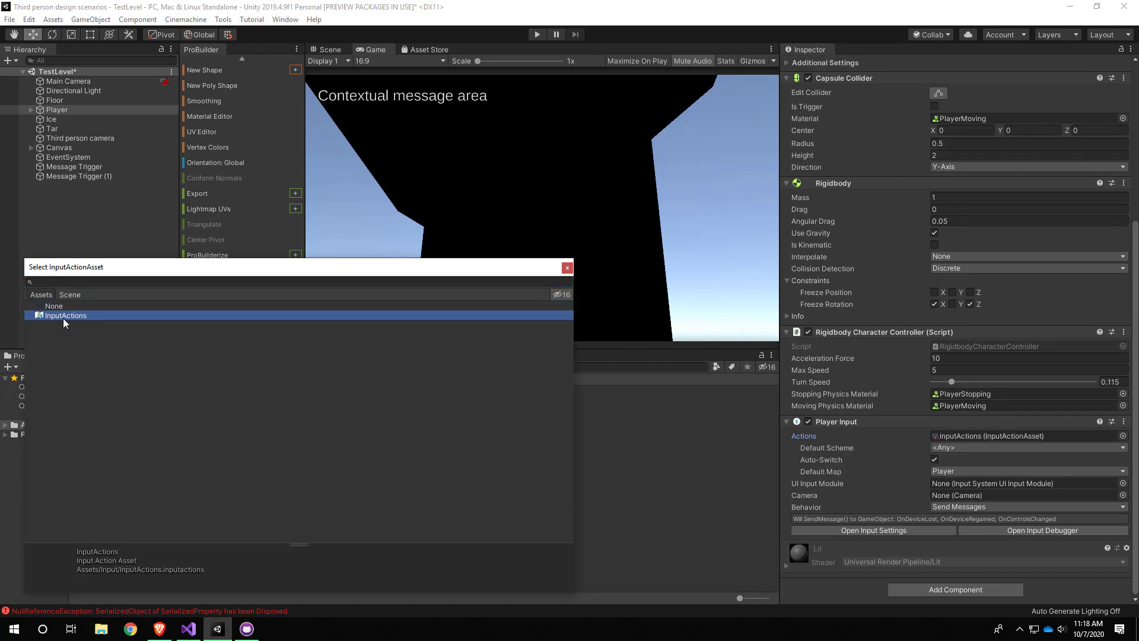
double_click(62, 318)
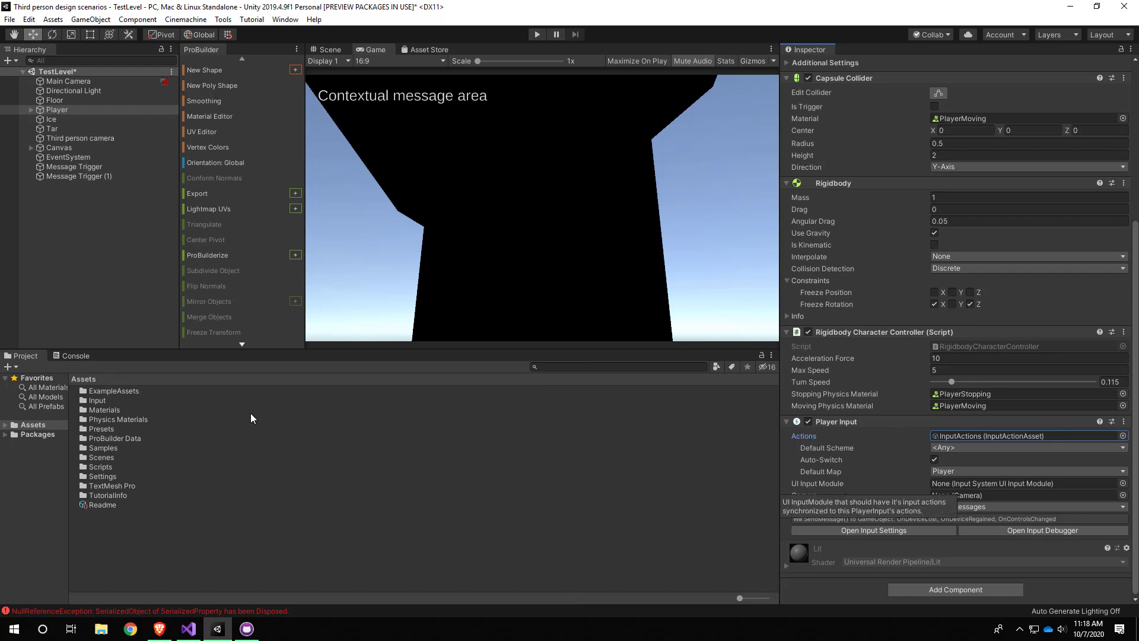
Open InputActions from the Input folder in the Input Actions editor and reposition its window.
double_click(95, 401)
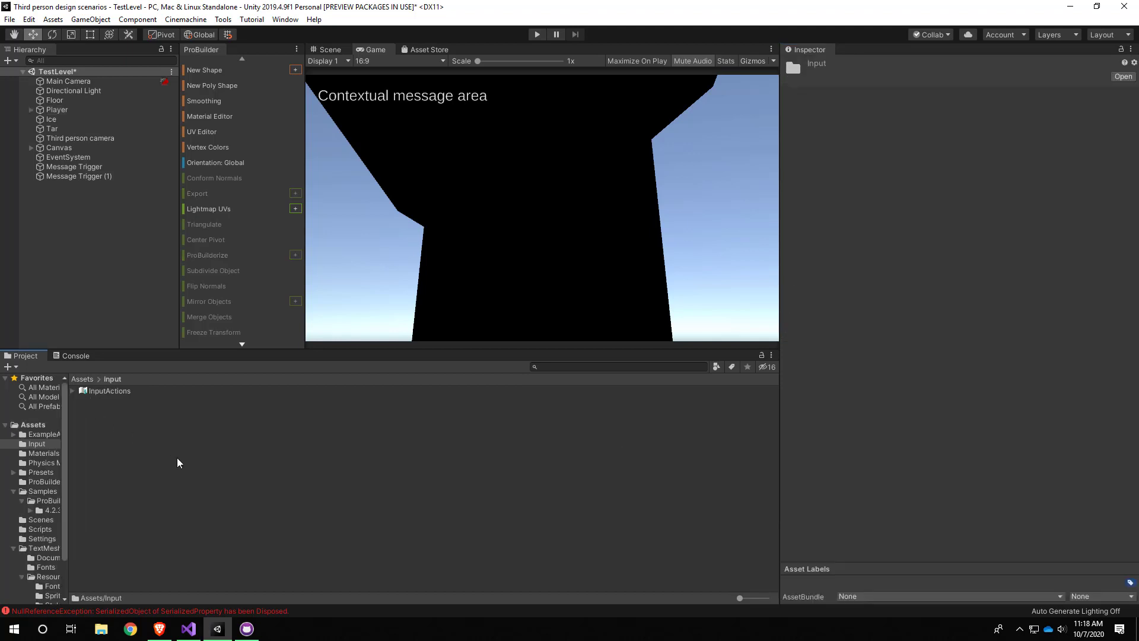
left_click(109, 390)
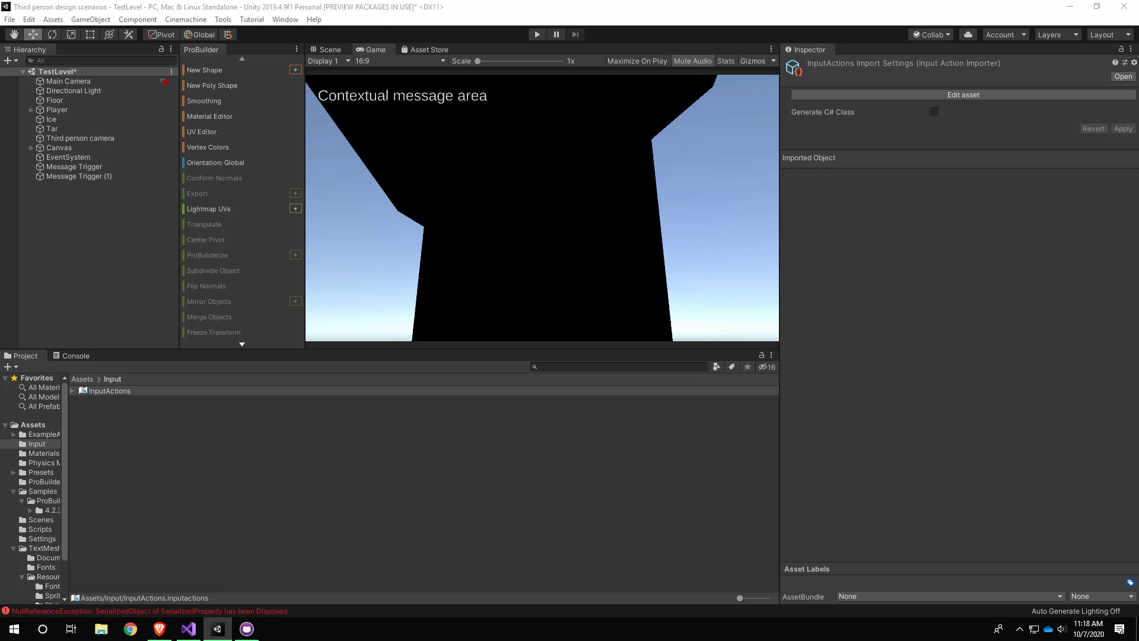
double_click(109, 391)
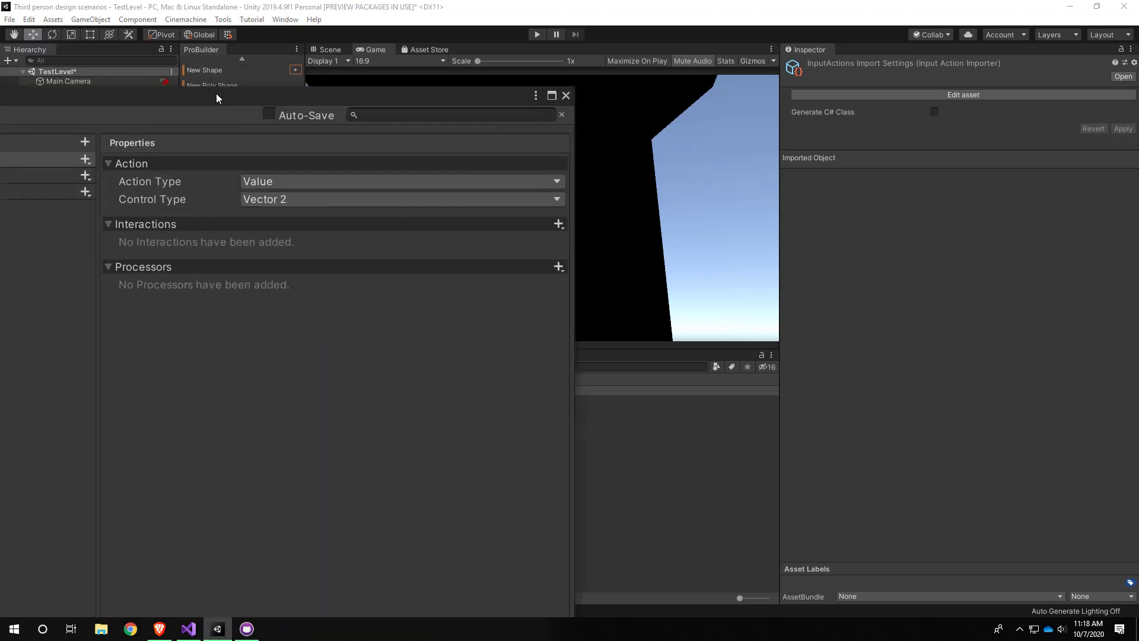
left_click_drag(216, 93, 656, 55)
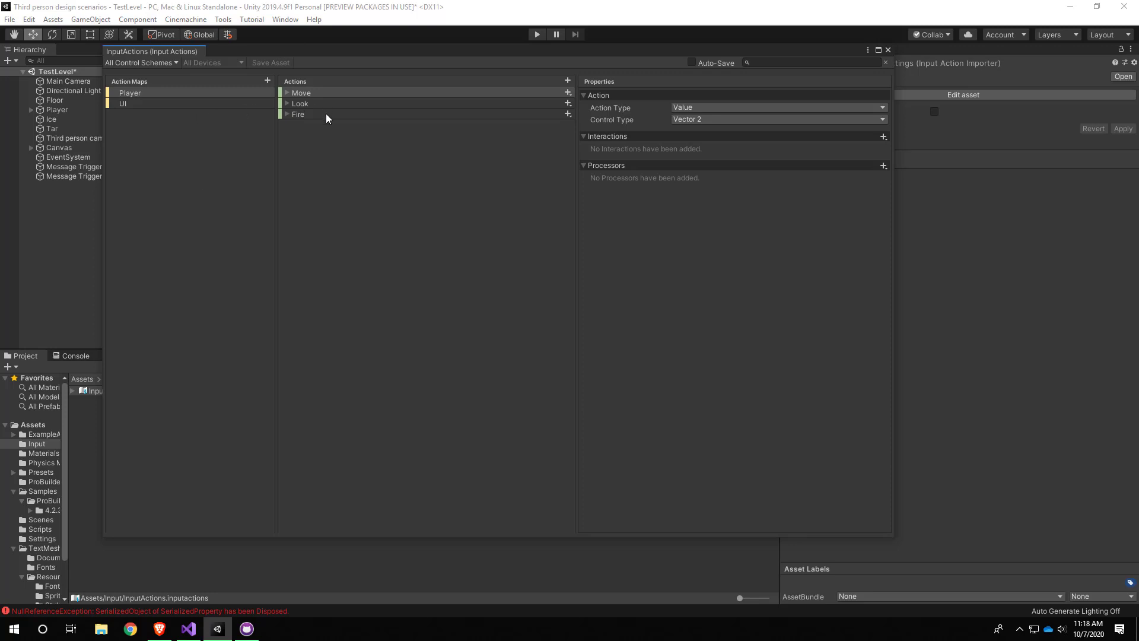
Browse the Player and UI maps, then expand Move to reveal its four bindings.
right_click(322, 92)
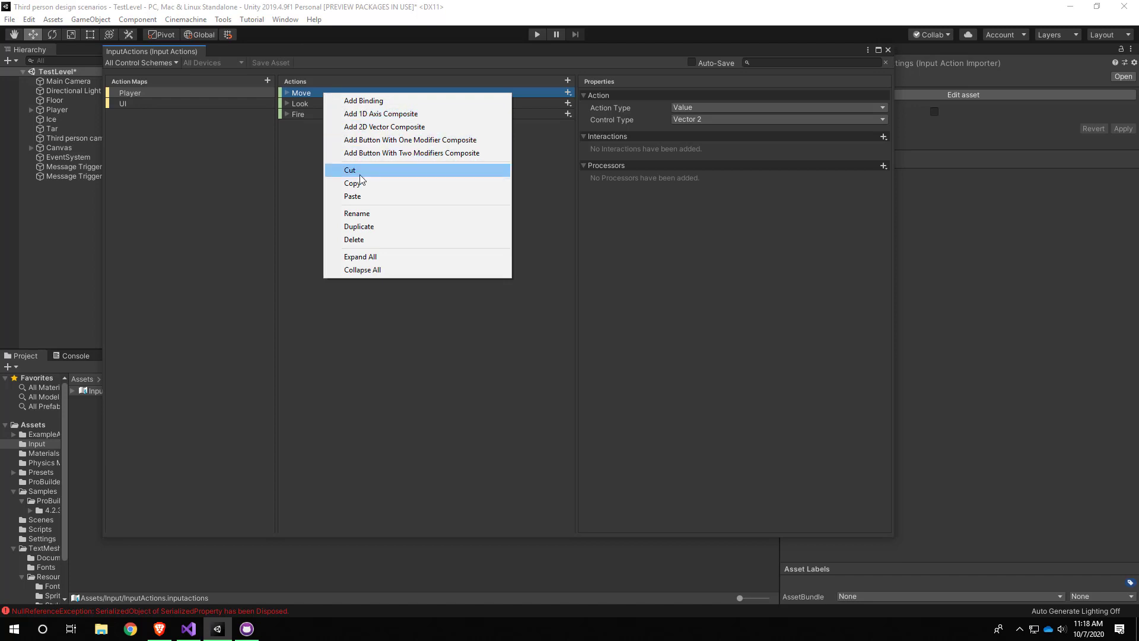
left_click(428, 350)
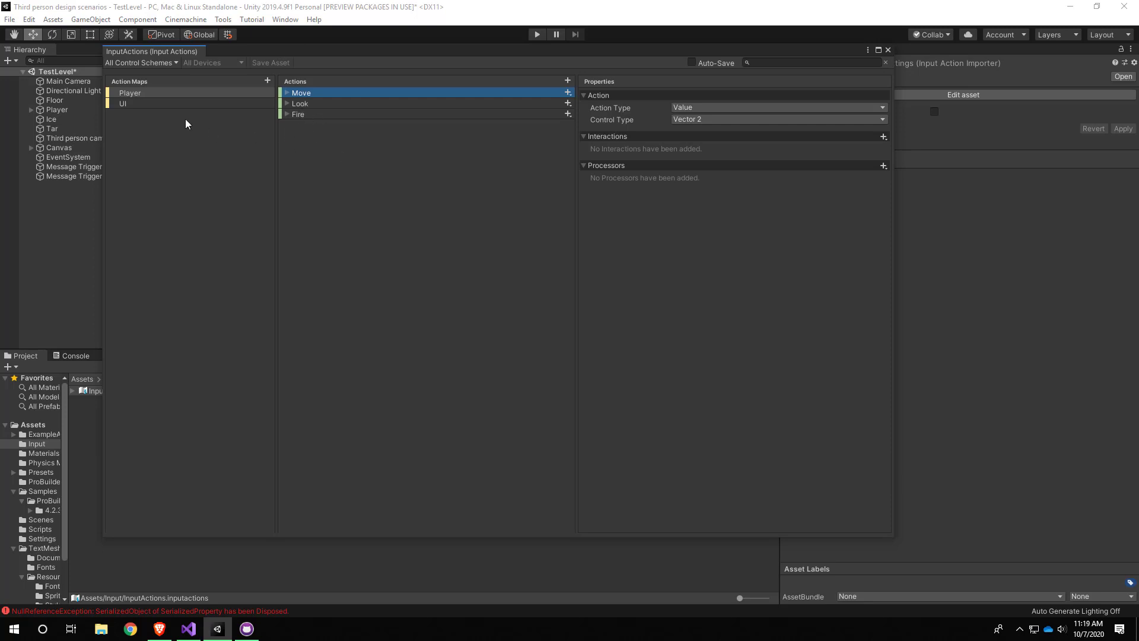
left_click(176, 105)
left_click(176, 93)
left_click(291, 95)
left_click(286, 93)
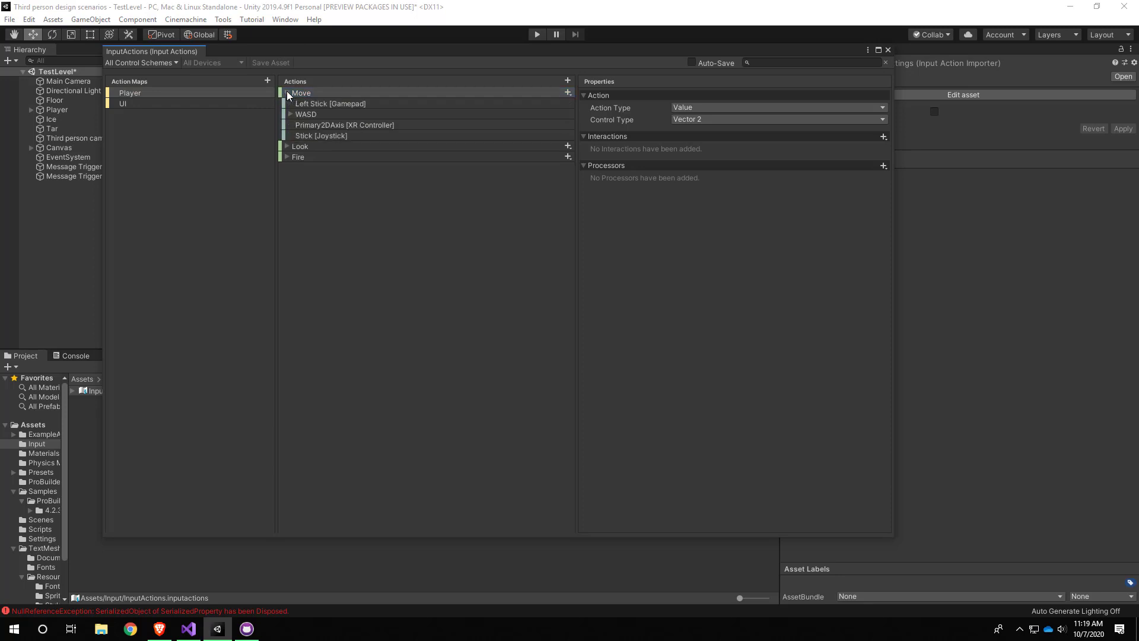
left_click(286, 93)
left_click(286, 93)
Check Move's settings: Action Type Value and Control Type Vector 2, left unchanged.
left_click(388, 94)
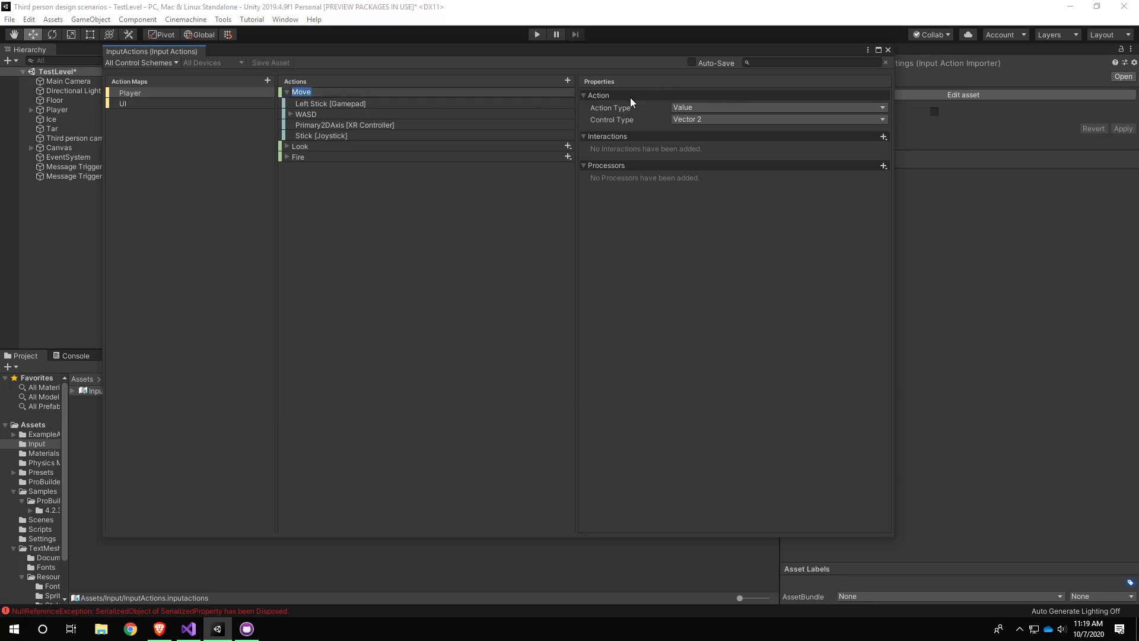
left_click(691, 108)
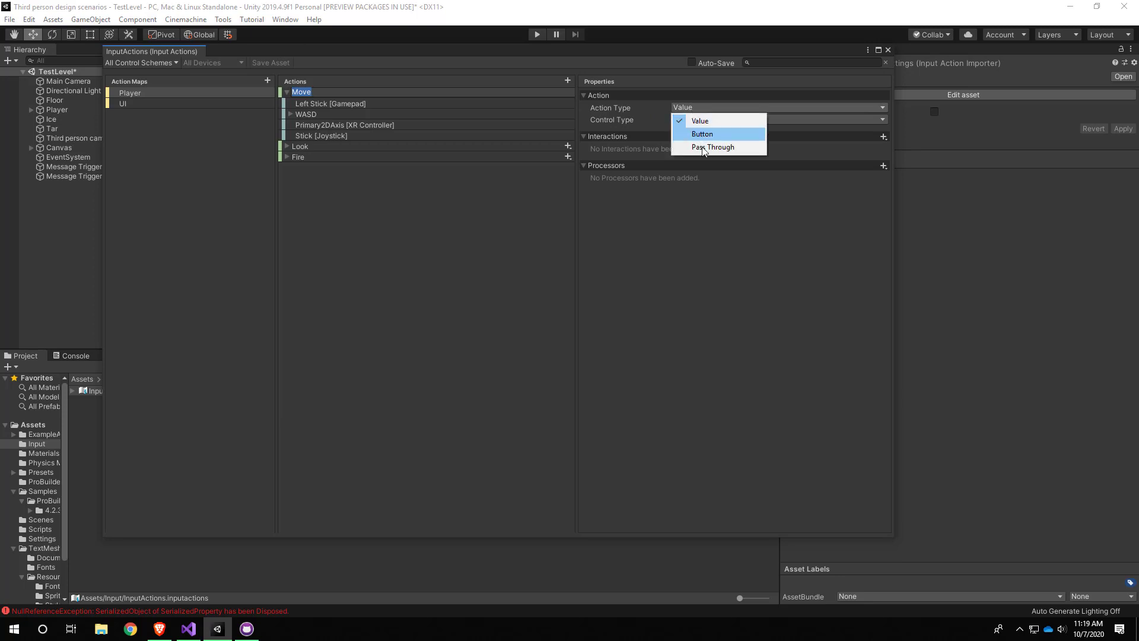
left_click(714, 279)
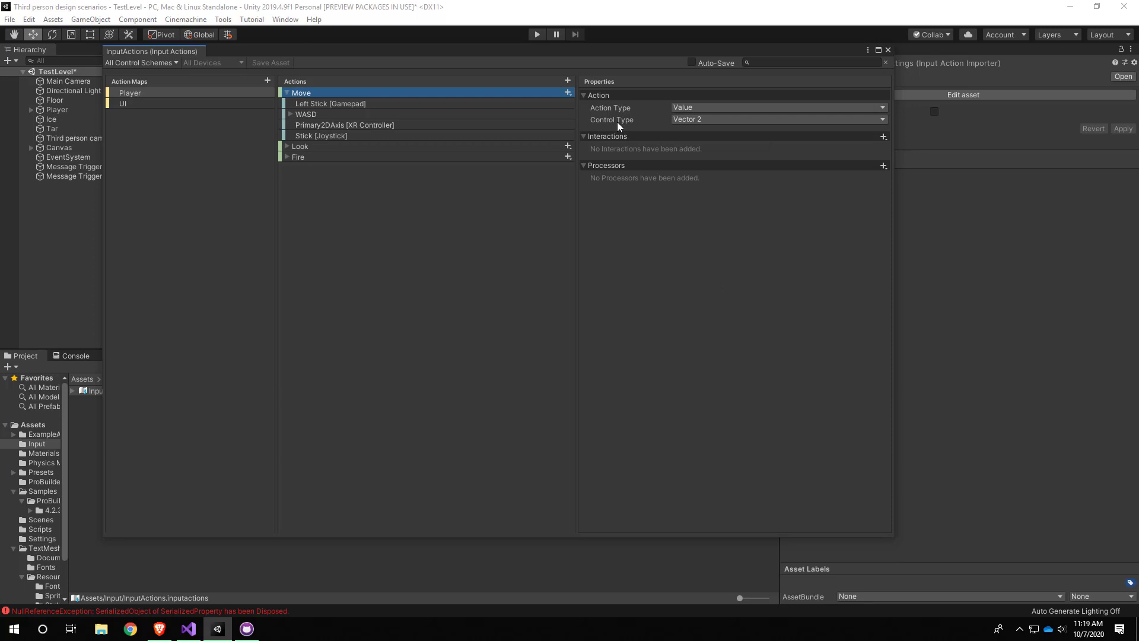
left_click(692, 120)
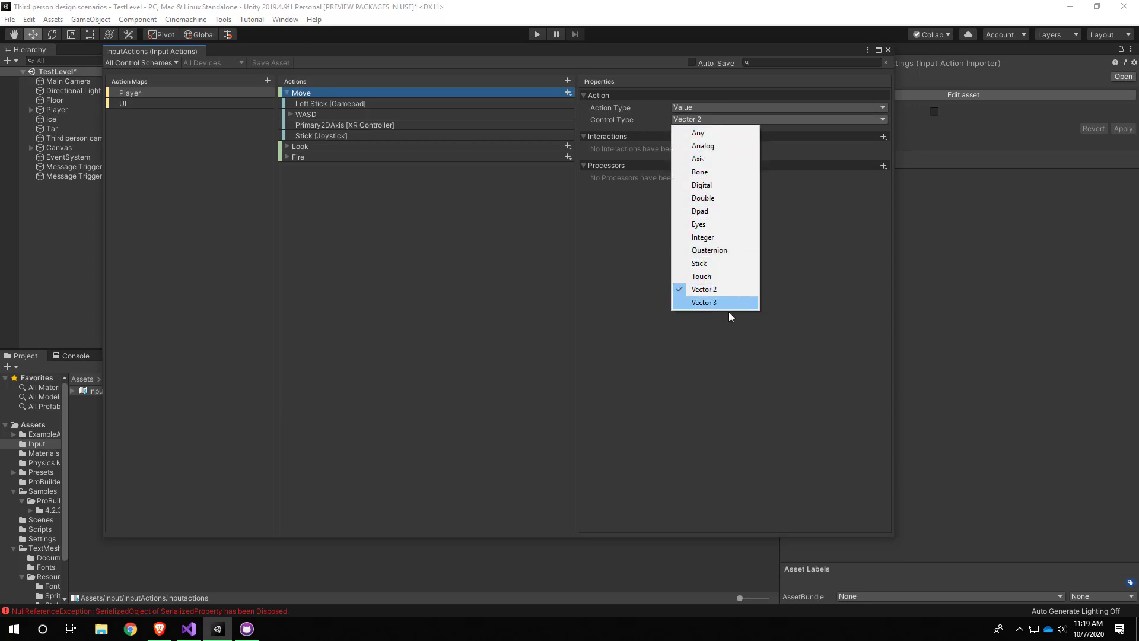
left_click(711, 393)
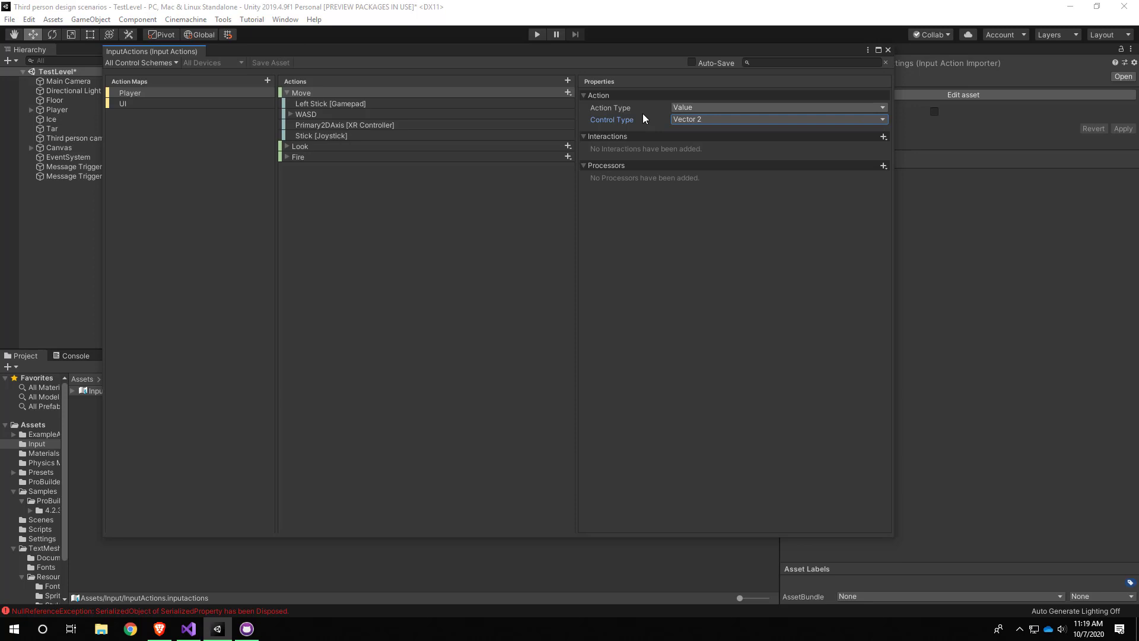
Inspect the Left Stick, WASD, Primary2DAxis and Stick bindings and their Gamepad and Joystick schemes.
left_click(363, 105)
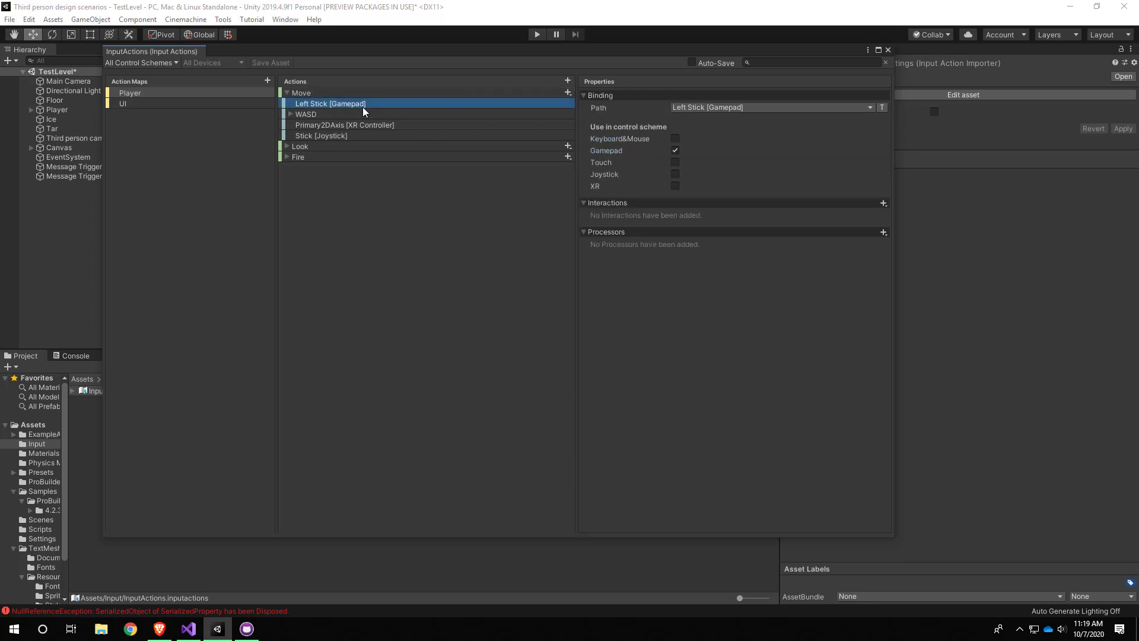
left_click(300, 94)
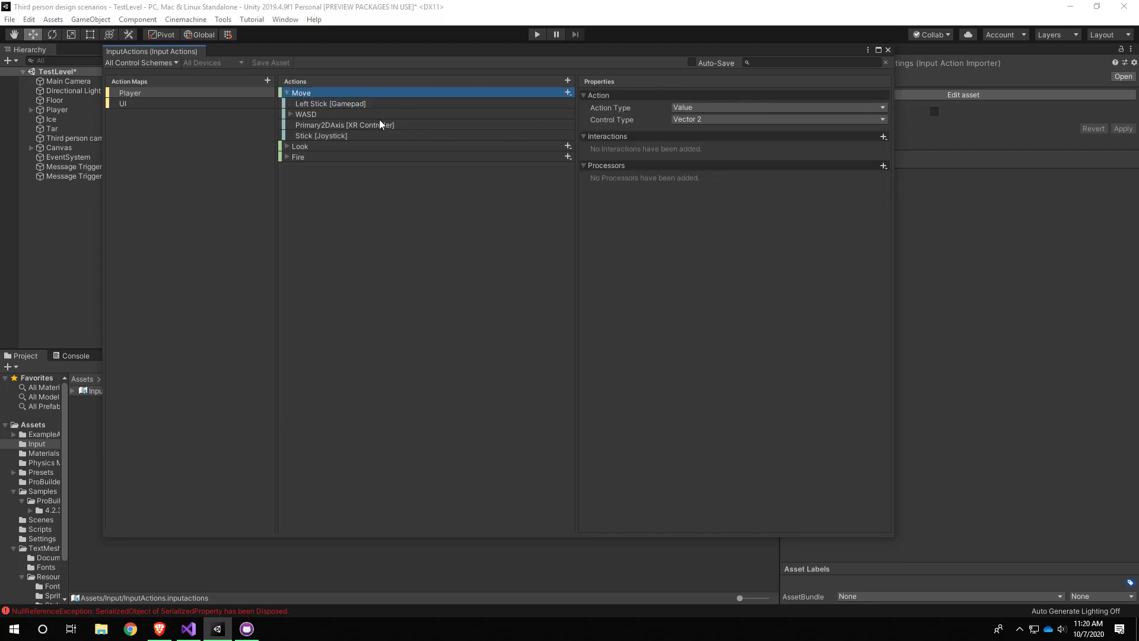
left_click(317, 104)
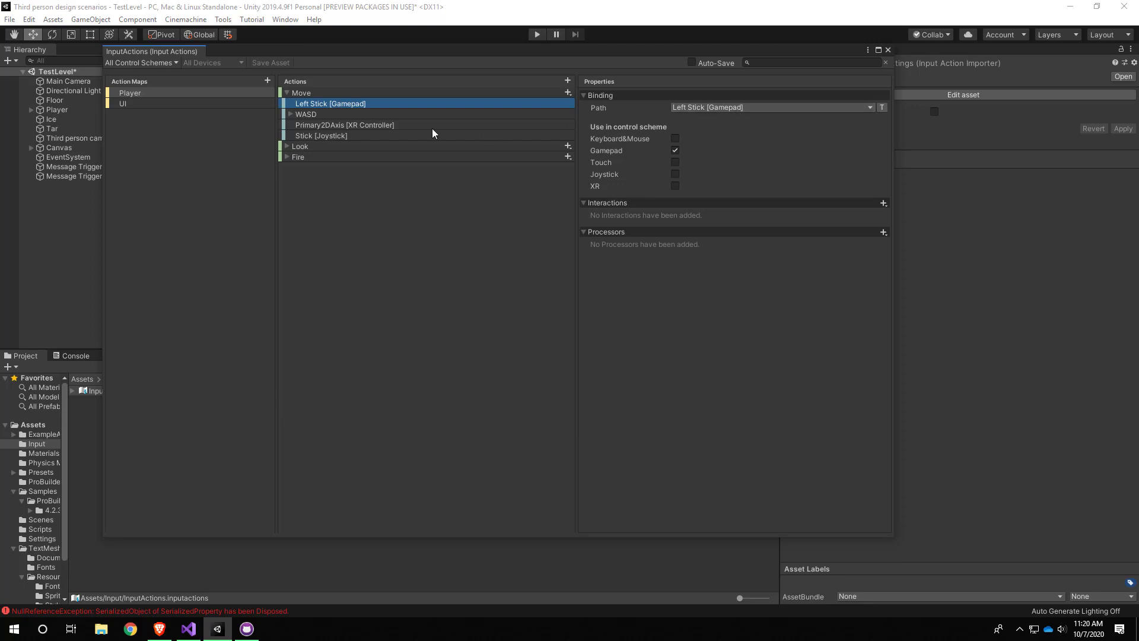
left_click(341, 116)
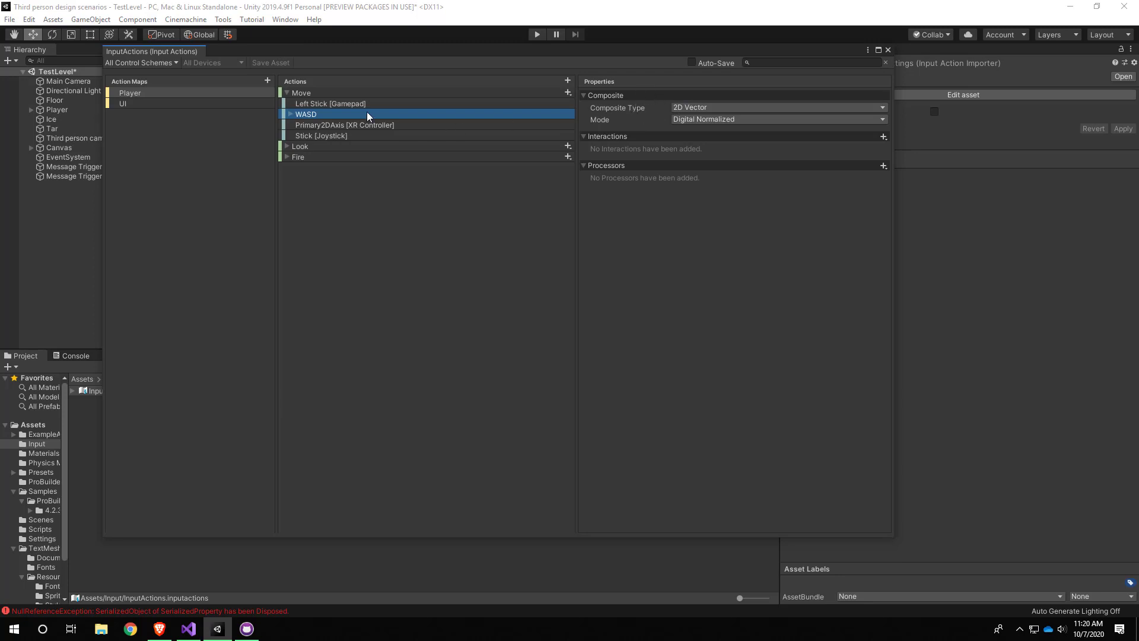
left_click(290, 112)
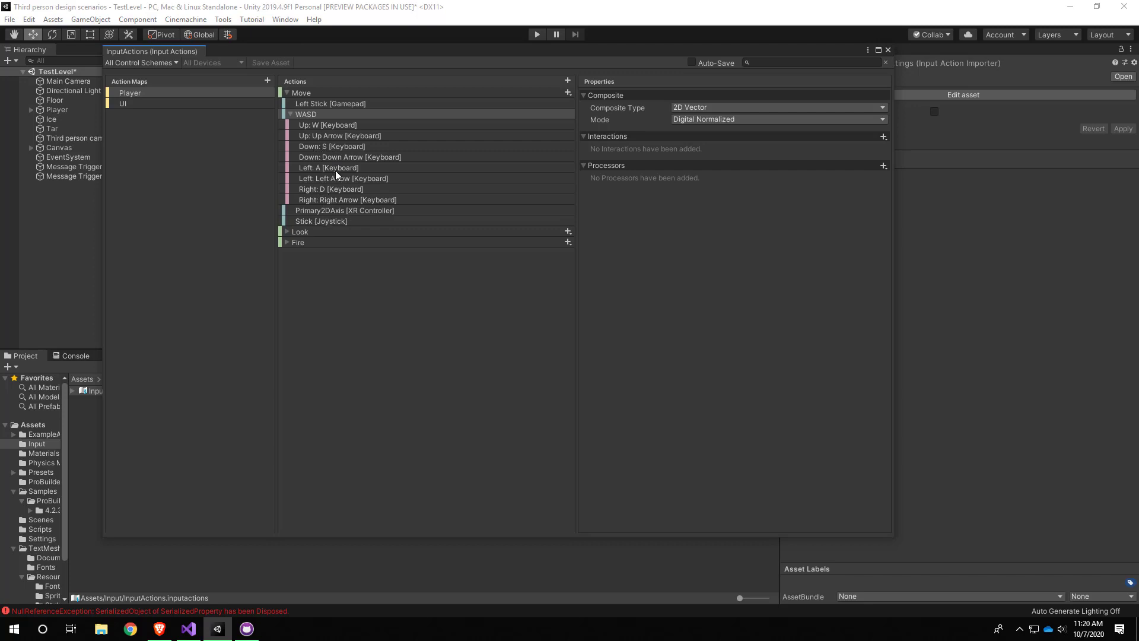
left_click(290, 115)
left_click(324, 125)
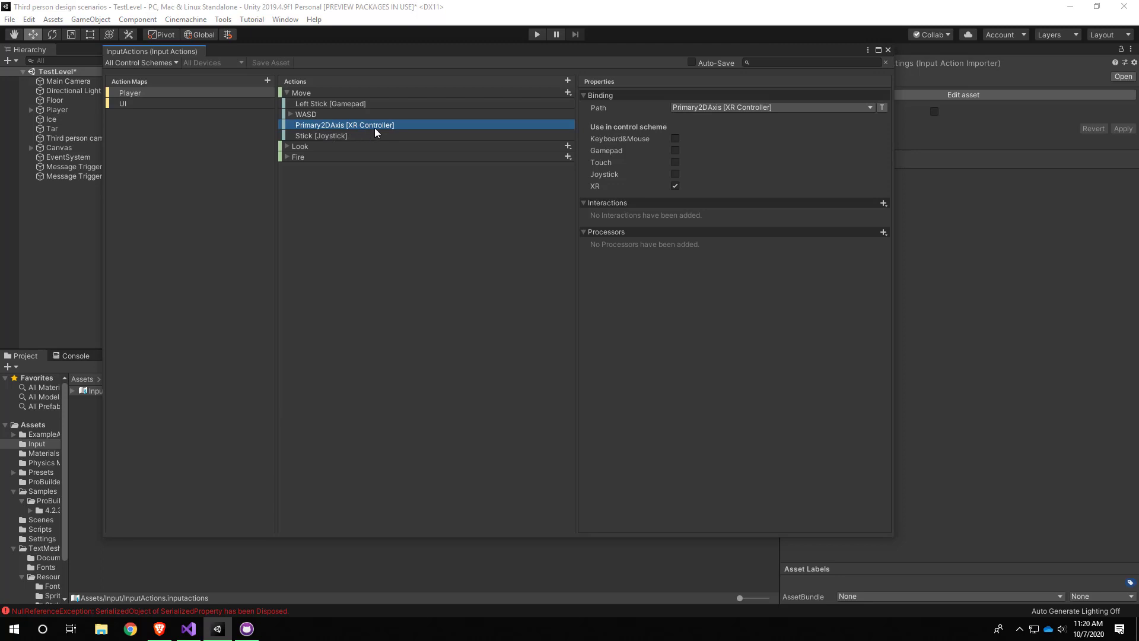
left_click(336, 137)
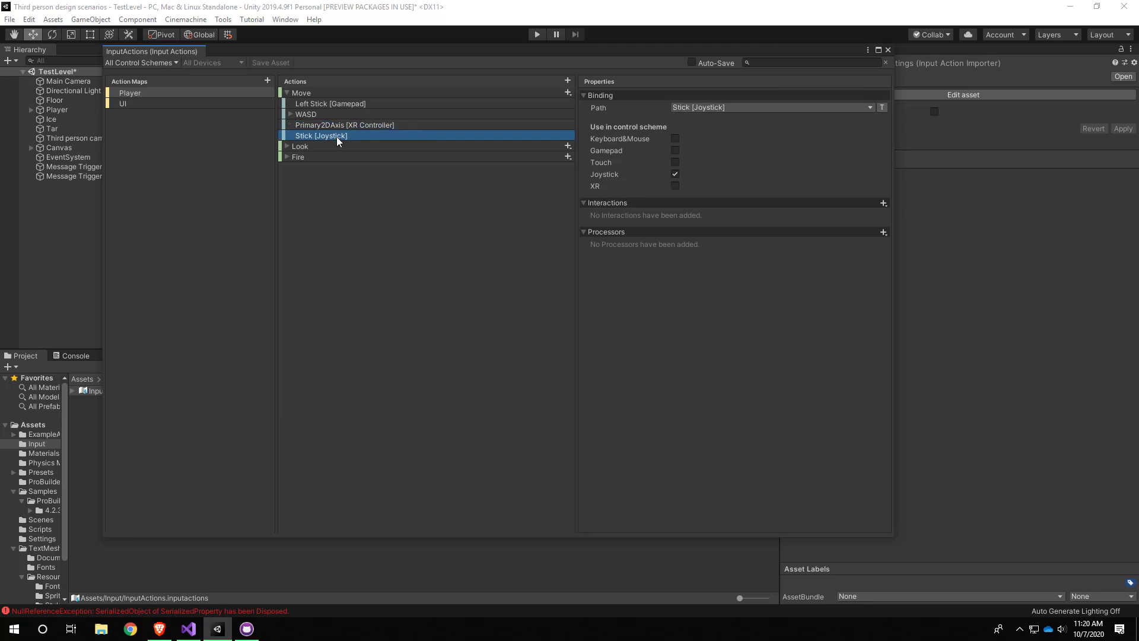
left_click(332, 105)
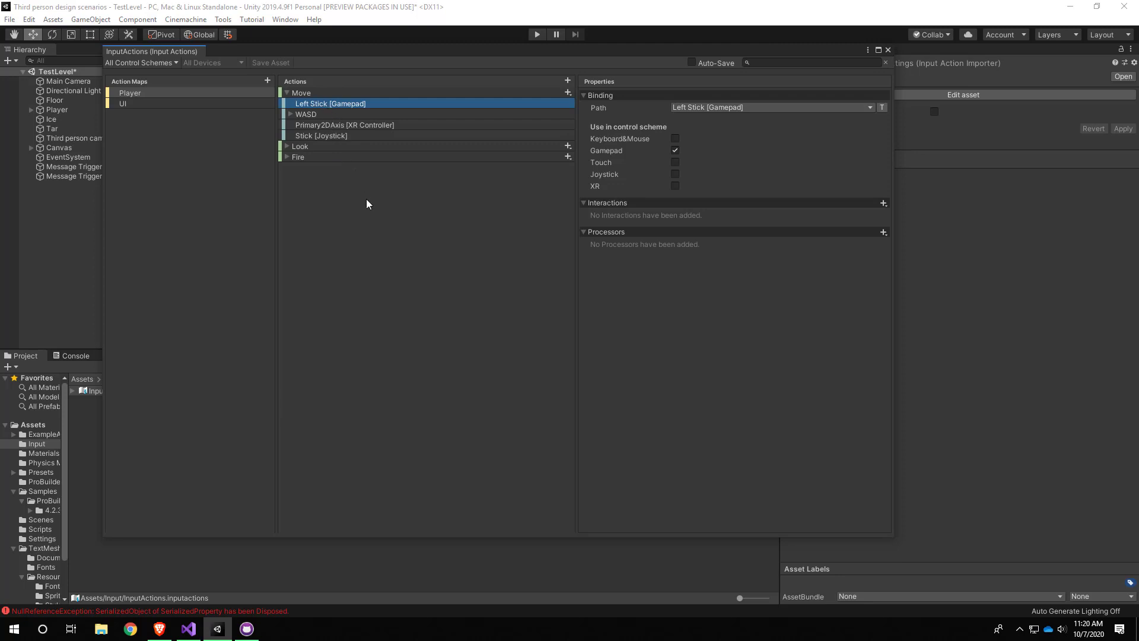
Collapse Move and add a new action named Move1 to the Player map.
left_click(288, 93)
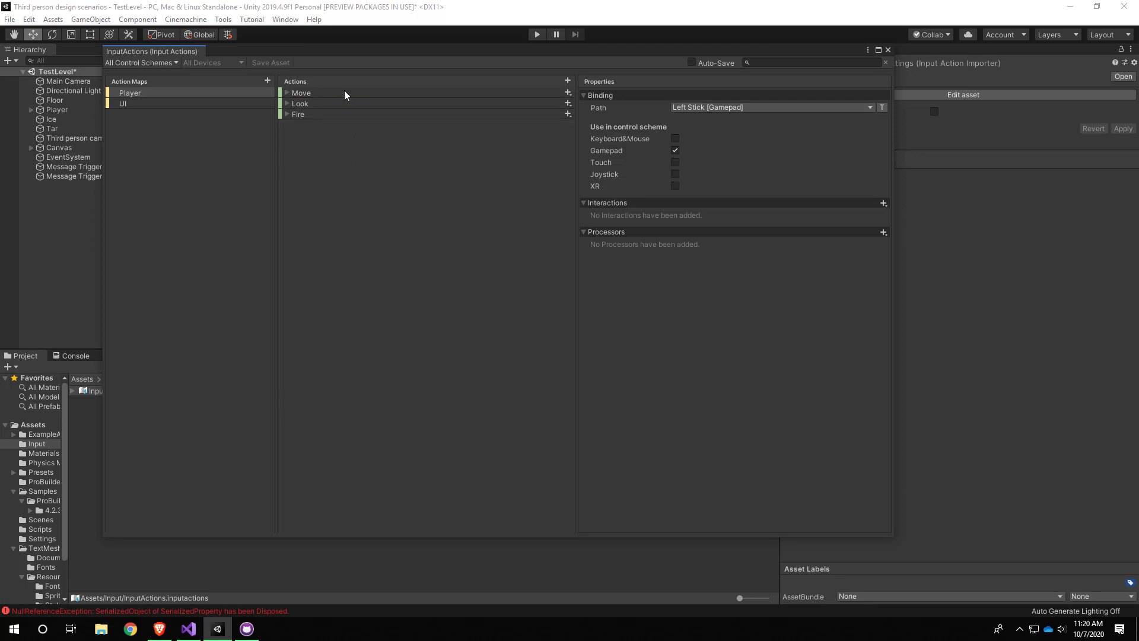
left_click(568, 80)
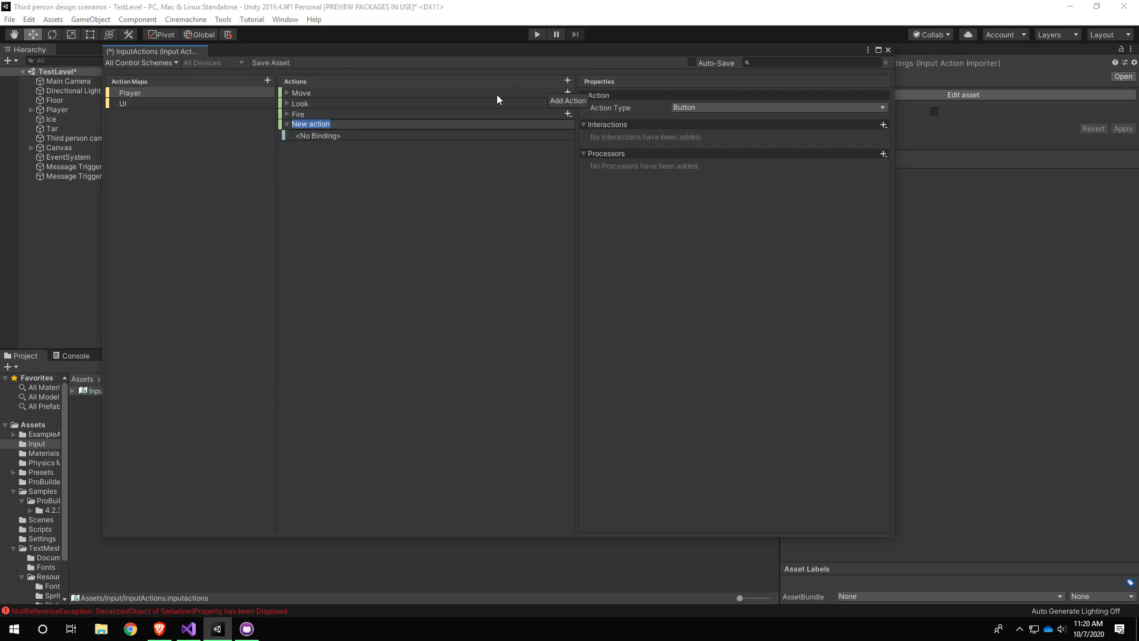
left_click(353, 127)
type("Move1")
key("Return")
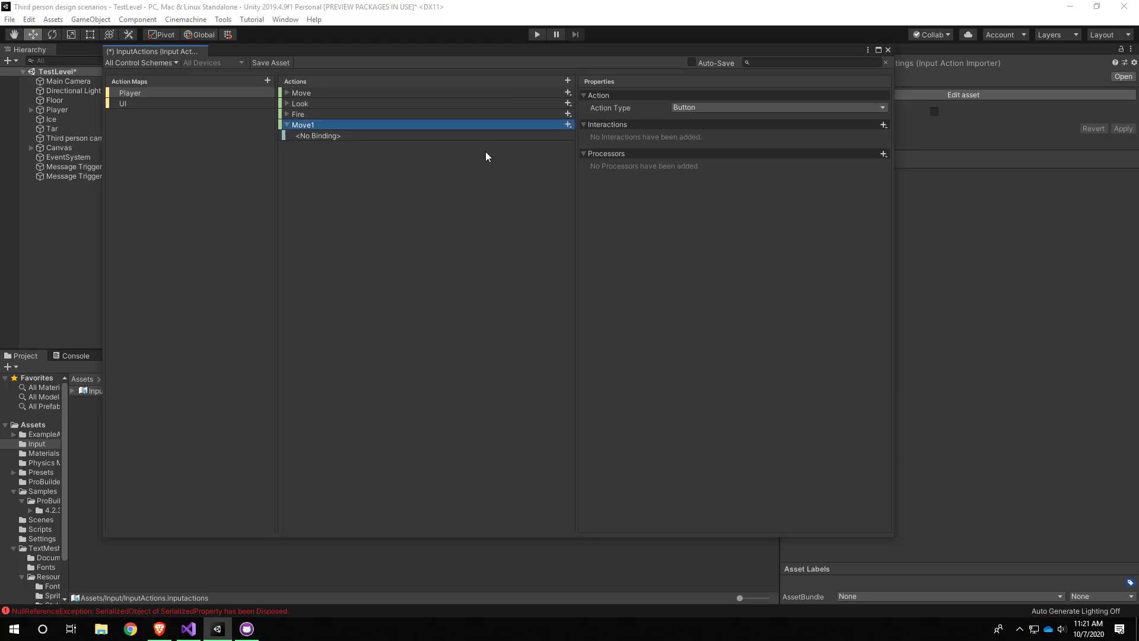
Set Move1's Action Type to Value, keeping Control Type as Button.
left_click(710, 108)
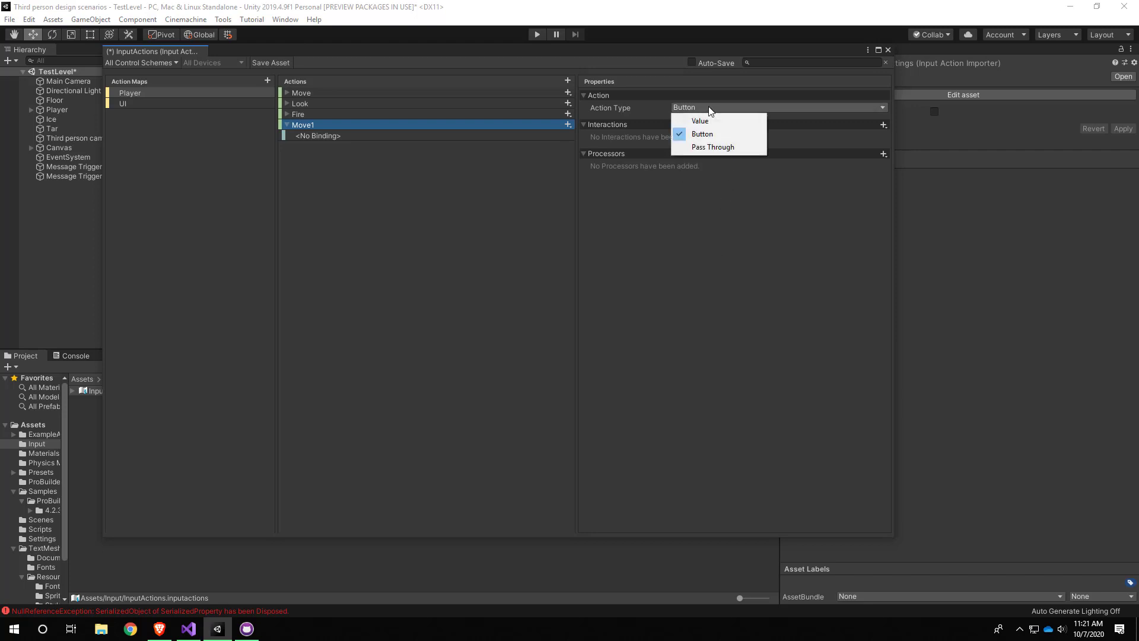
left_click(709, 108)
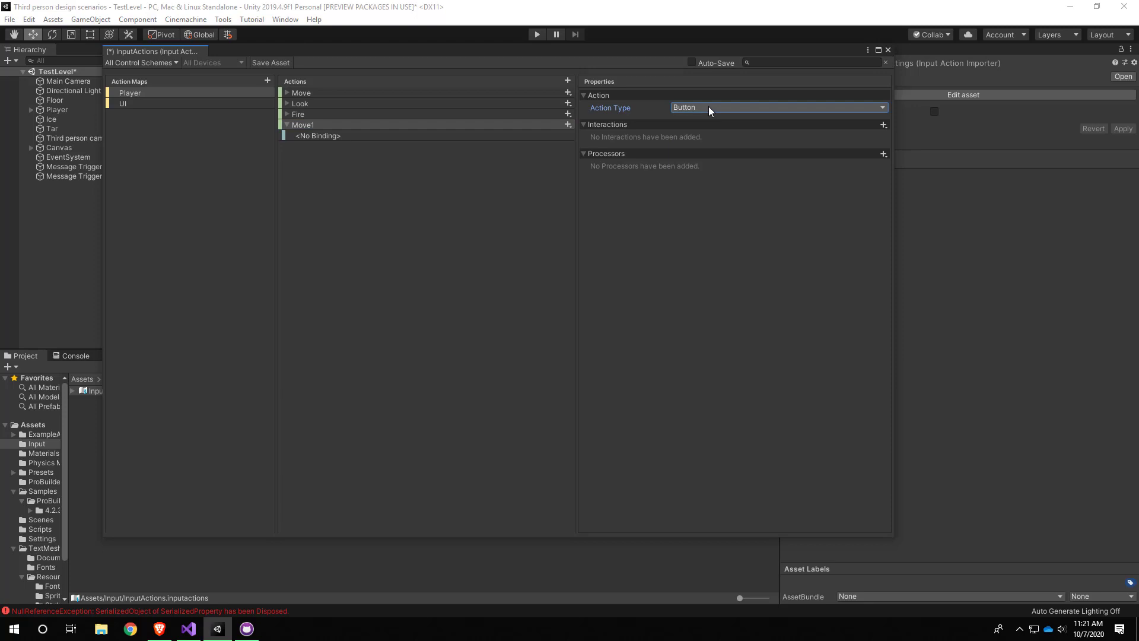
left_click(708, 108)
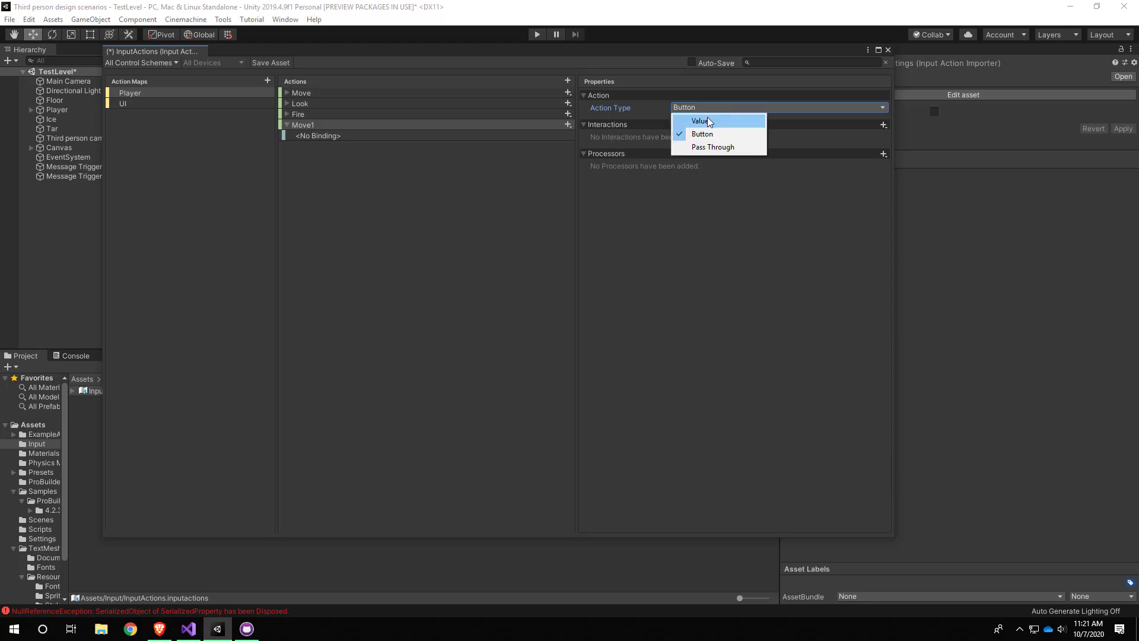
left_click(725, 121)
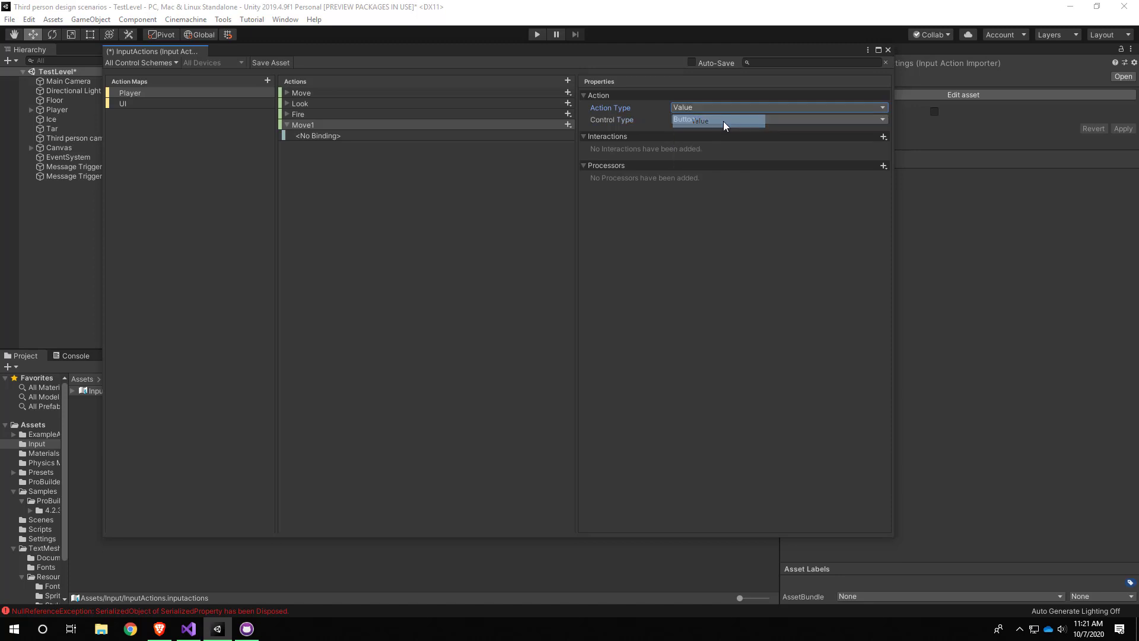
left_click(713, 118)
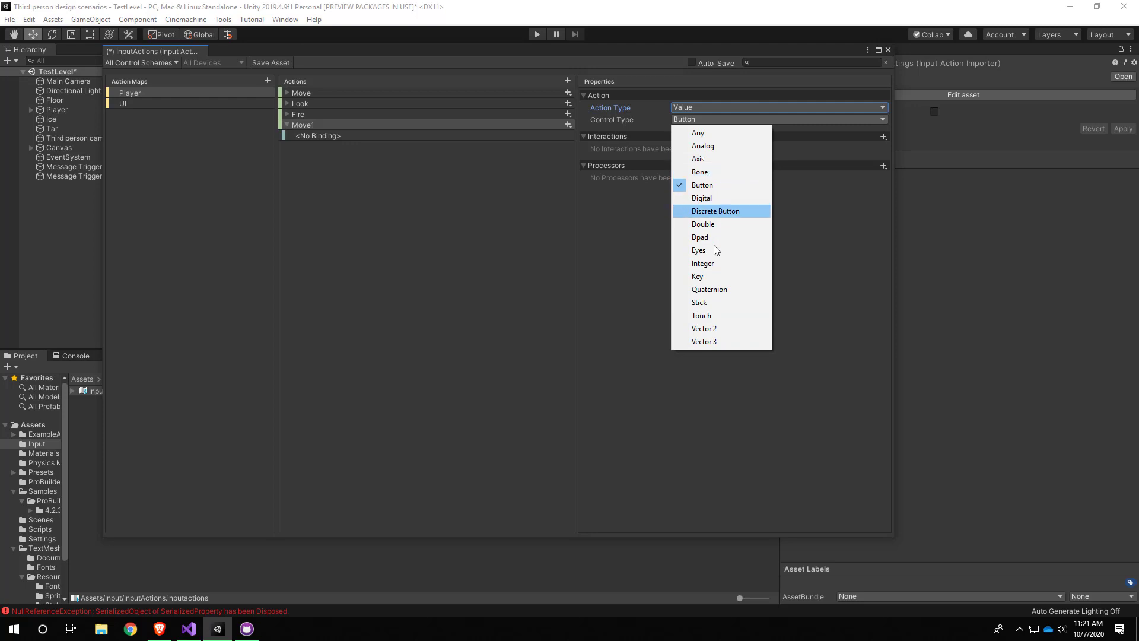
left_click(701, 445)
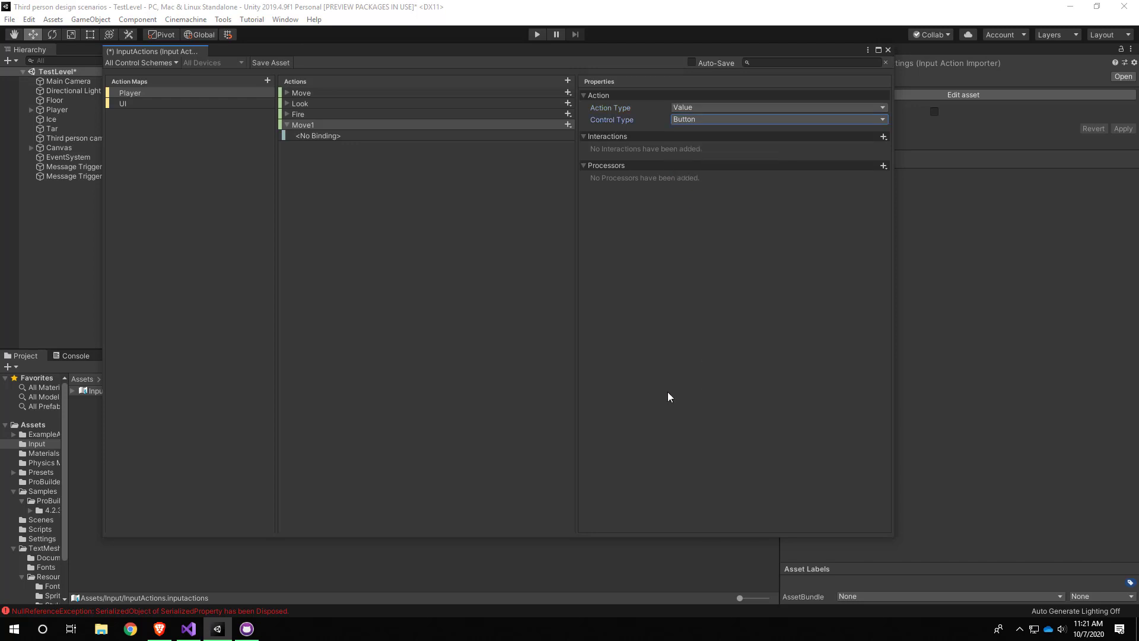
right_click(316, 126)
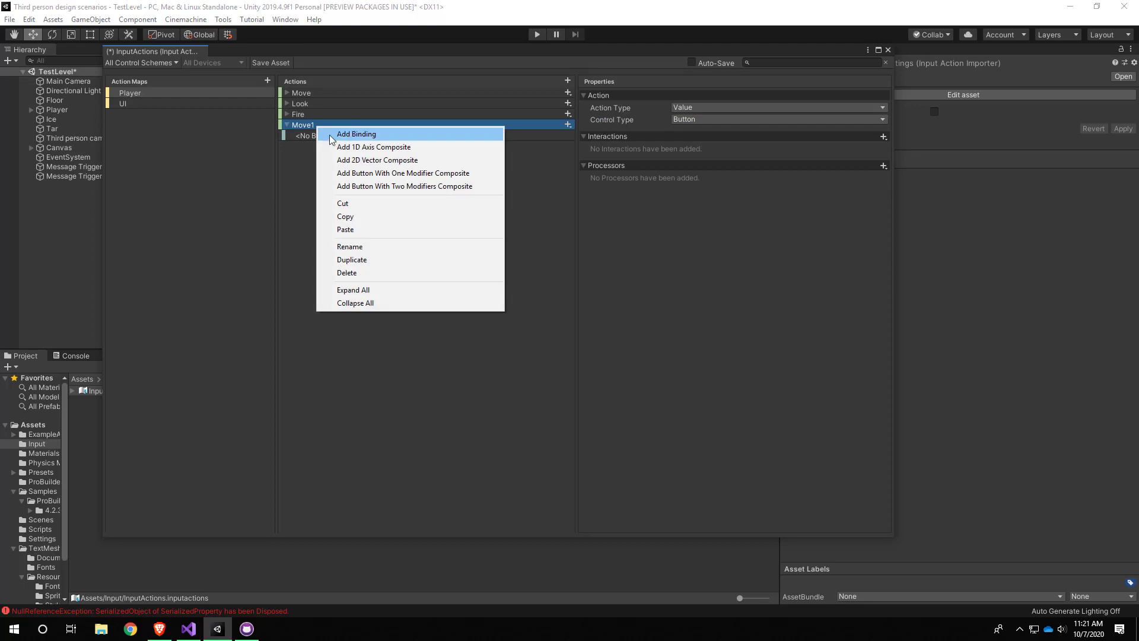
left_click(358, 273)
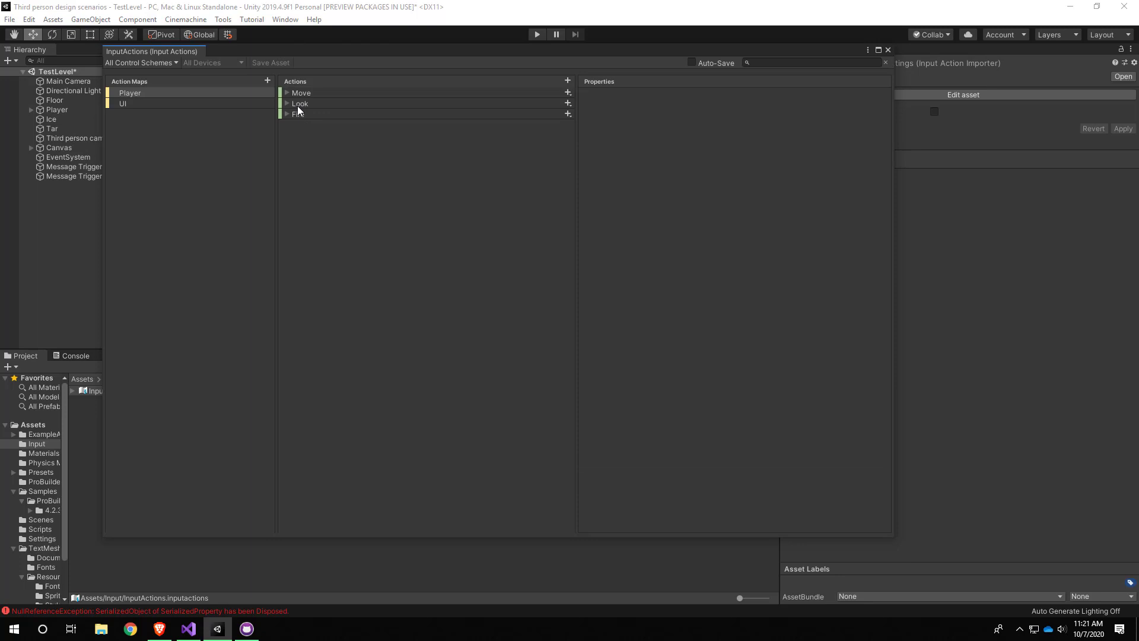
left_click(567, 80)
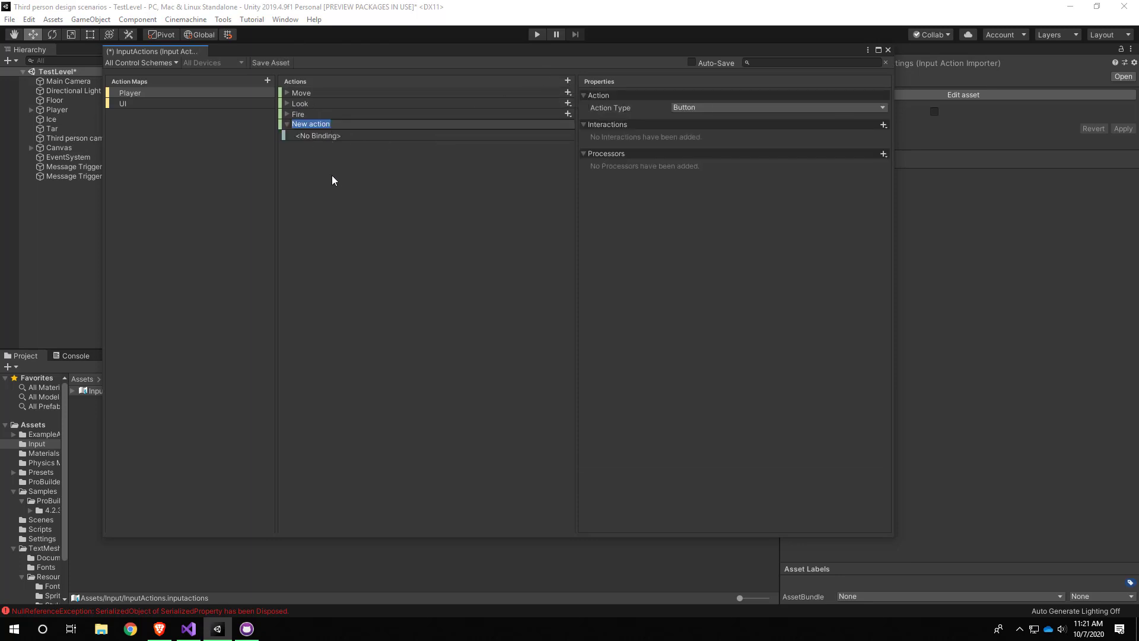
key("Return")
right_click(326, 124)
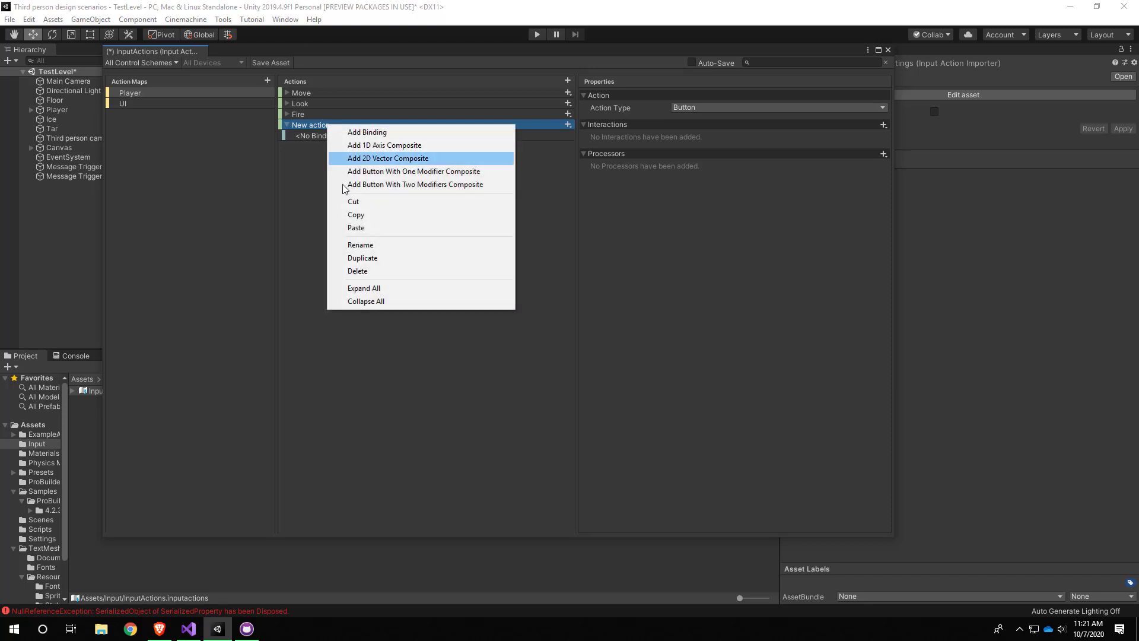
left_click(359, 271)
left_click(315, 95)
left_click(315, 103)
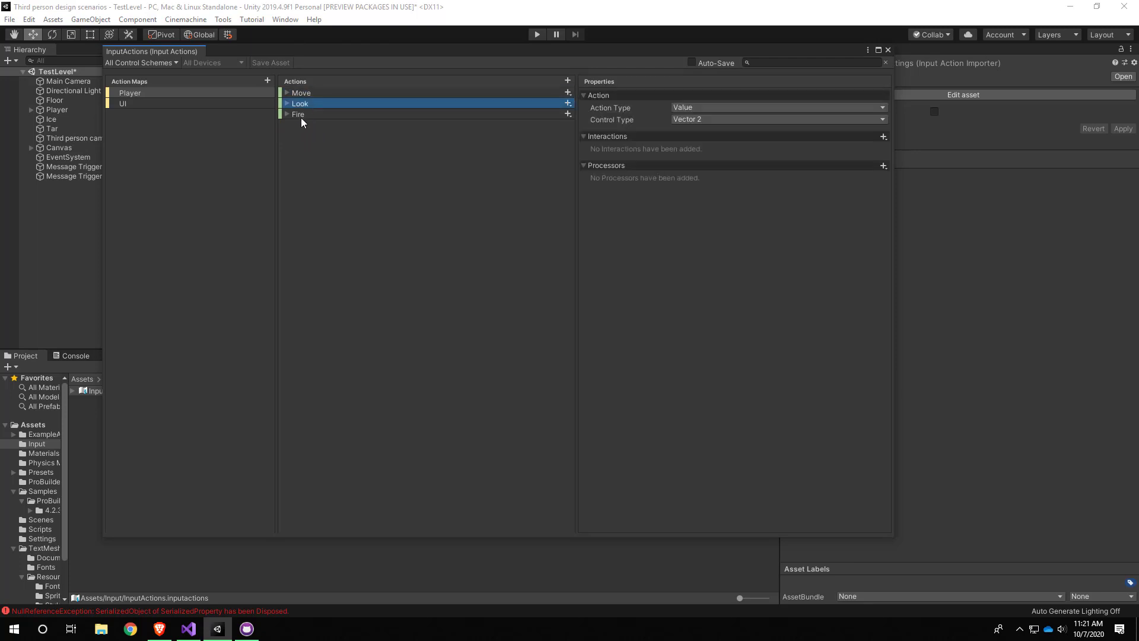
left_click(300, 115)
left_click(285, 113)
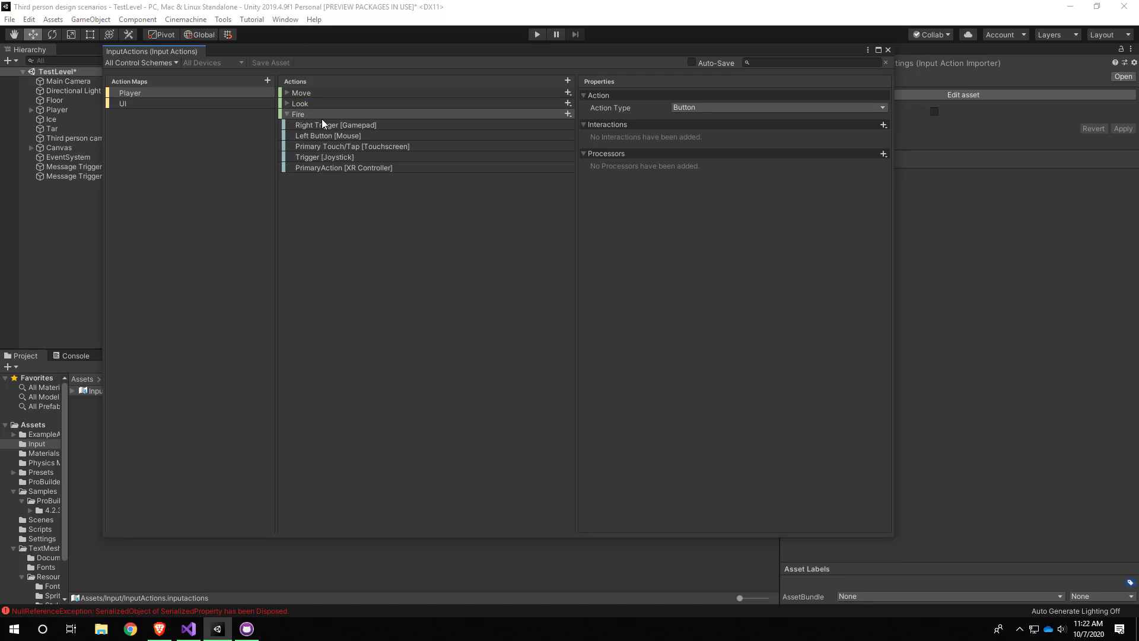
left_click(337, 126)
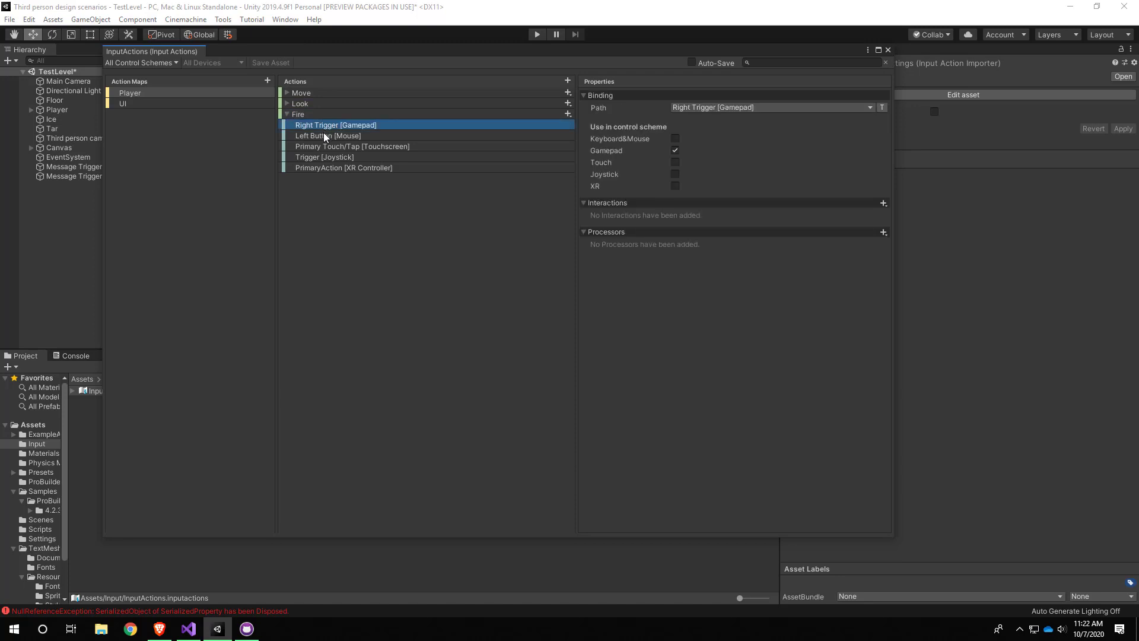
left_click(313, 114)
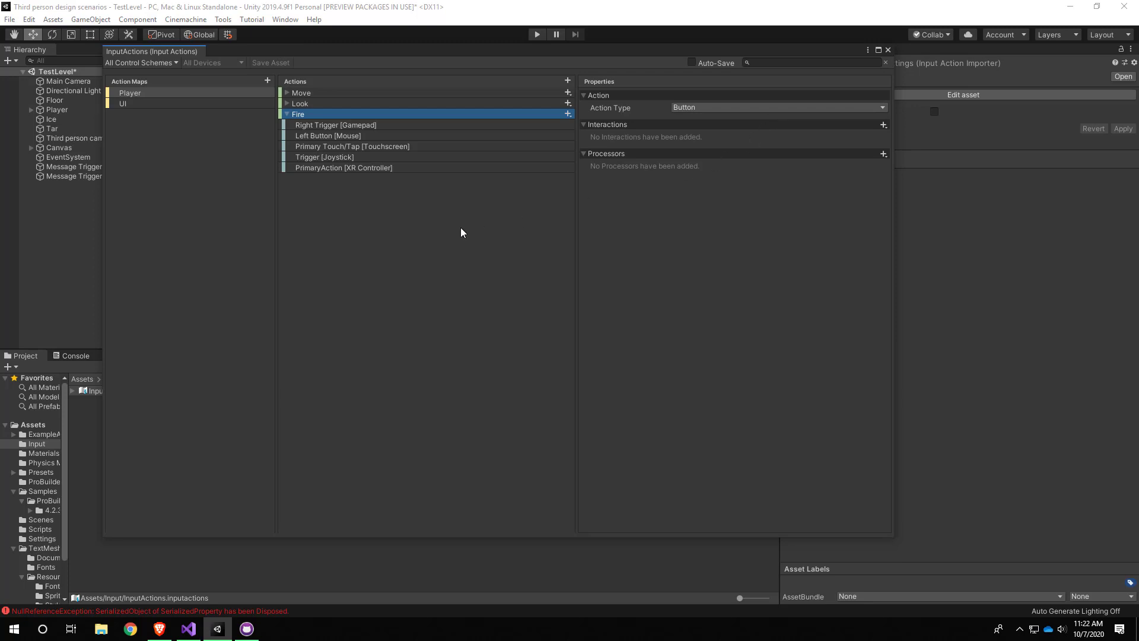
left_click(287, 113)
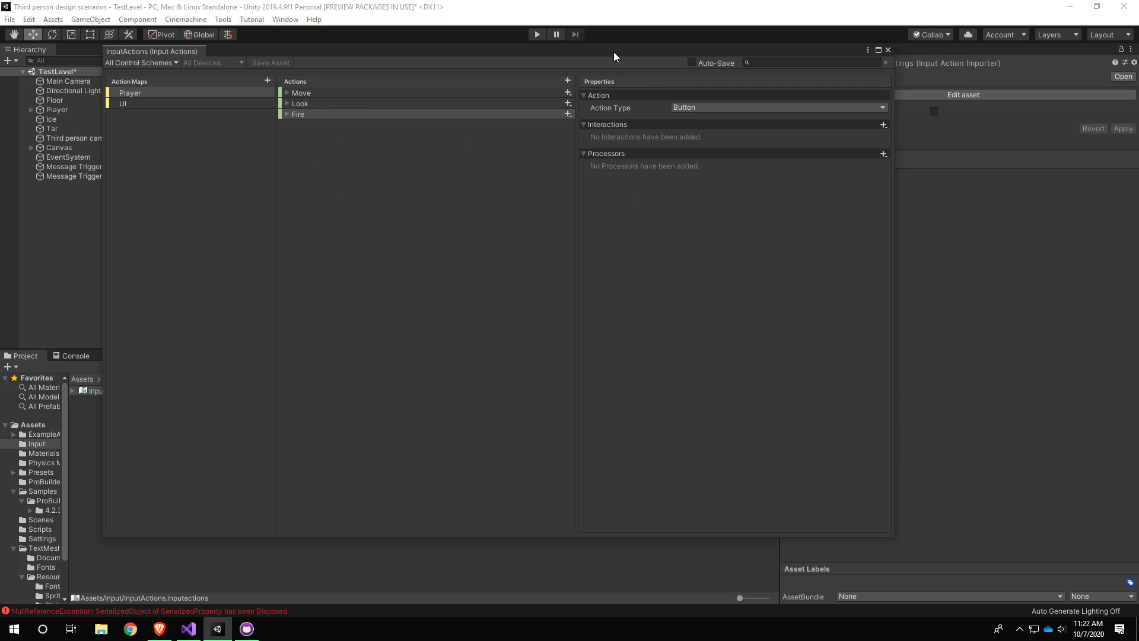
Move the floating Input Actions editor aside, then close it to return to the scene.
left_click_drag(613, 51, 584, 122)
left_click_drag(428, 119, 435, 84)
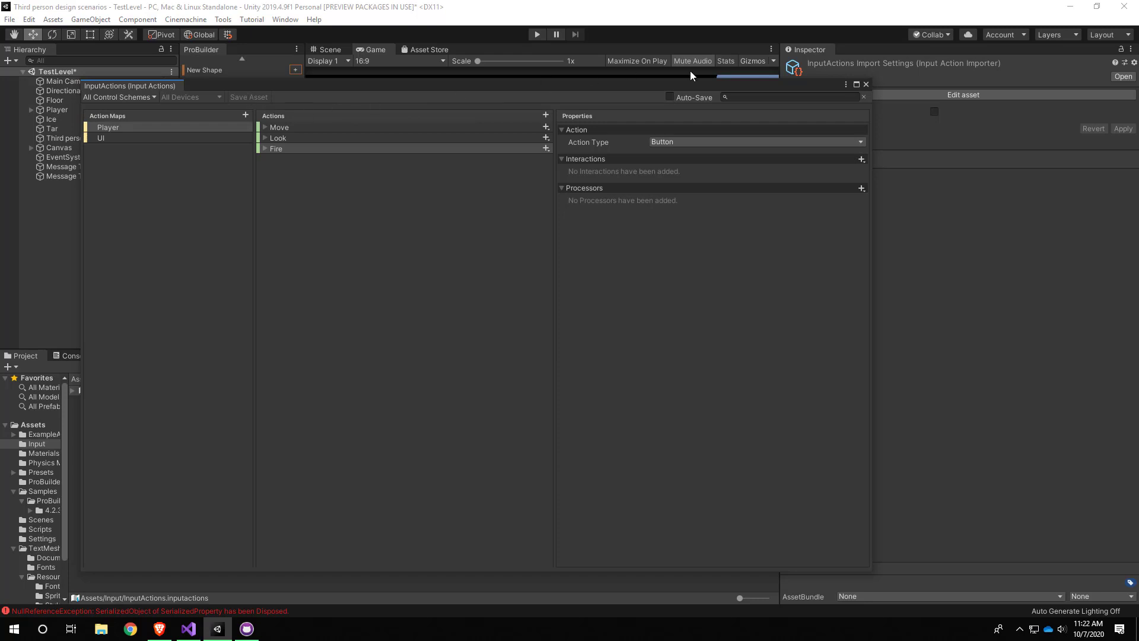
left_click(865, 85)
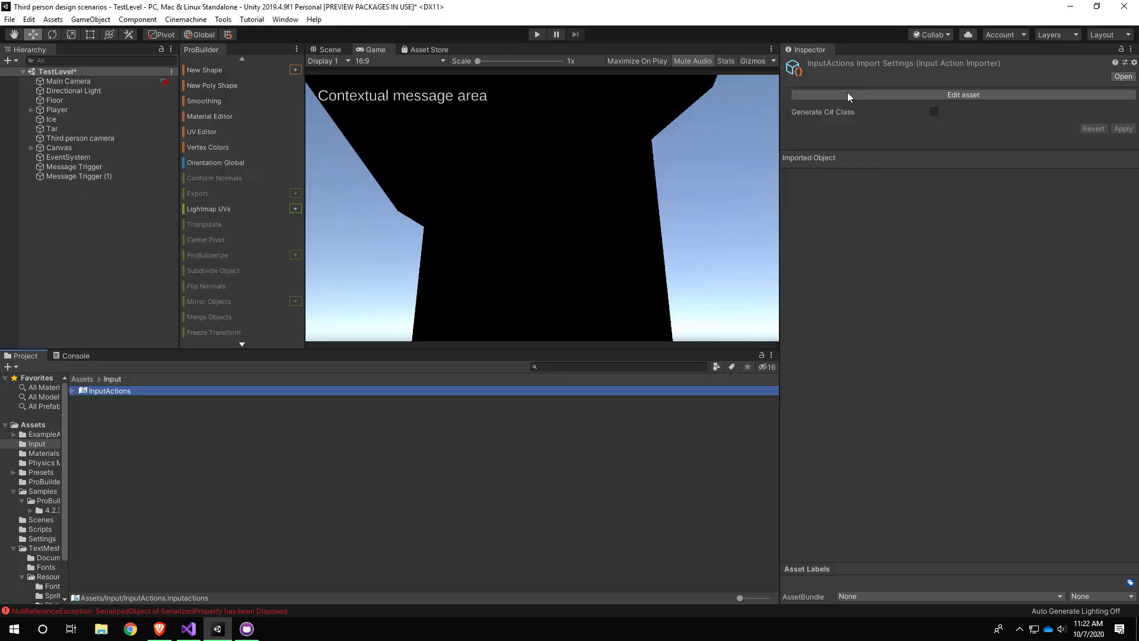
double_click(102, 392)
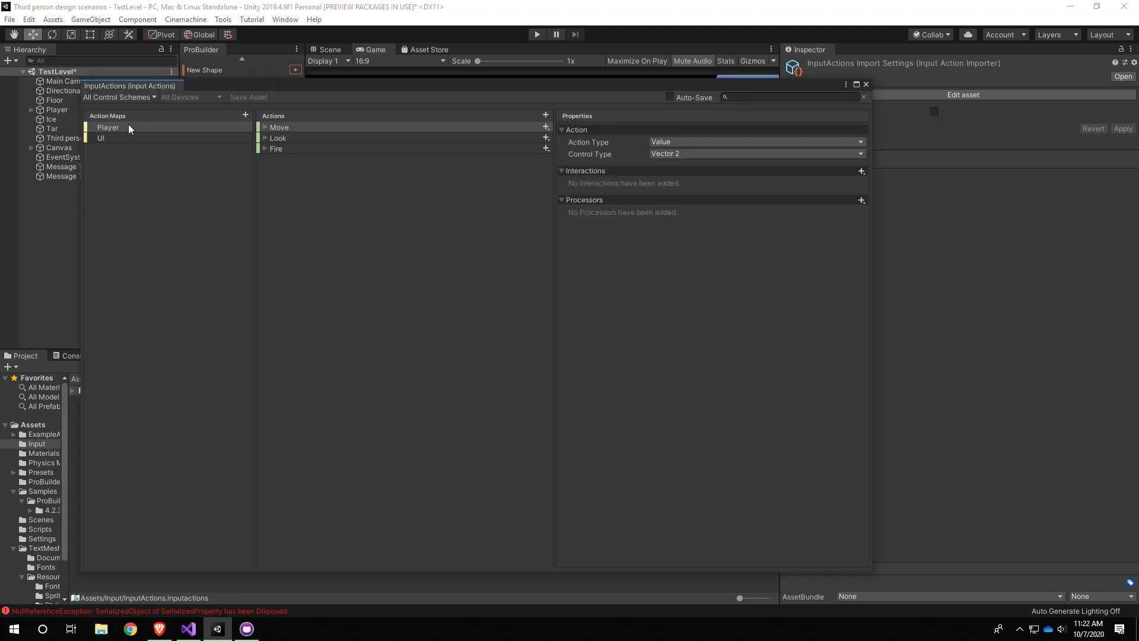
left_click(122, 137)
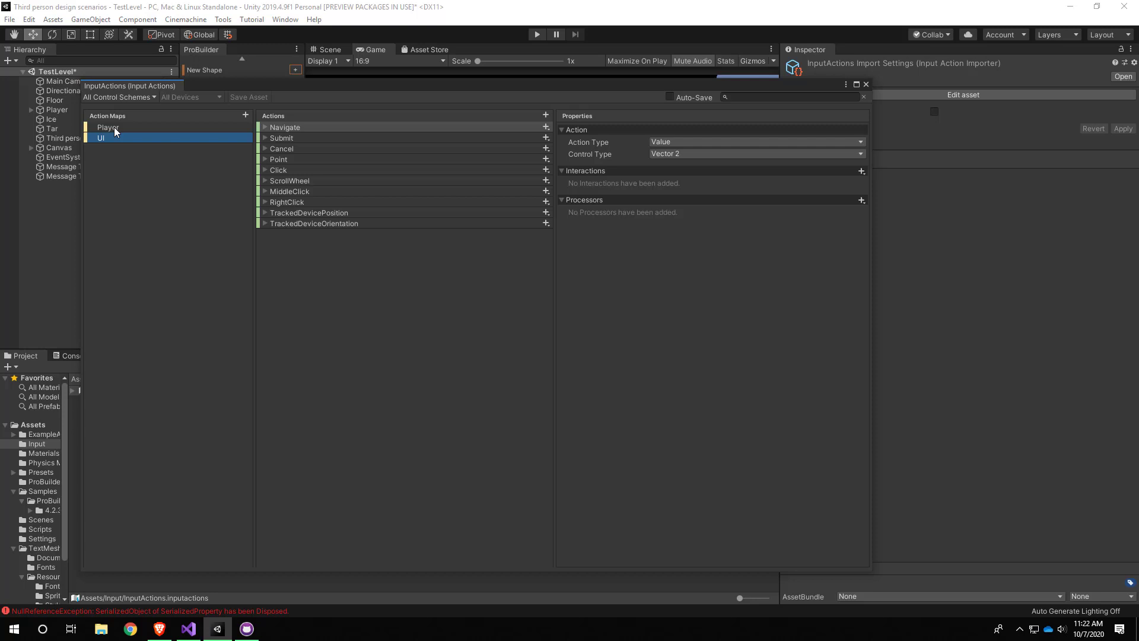
left_click(114, 128)
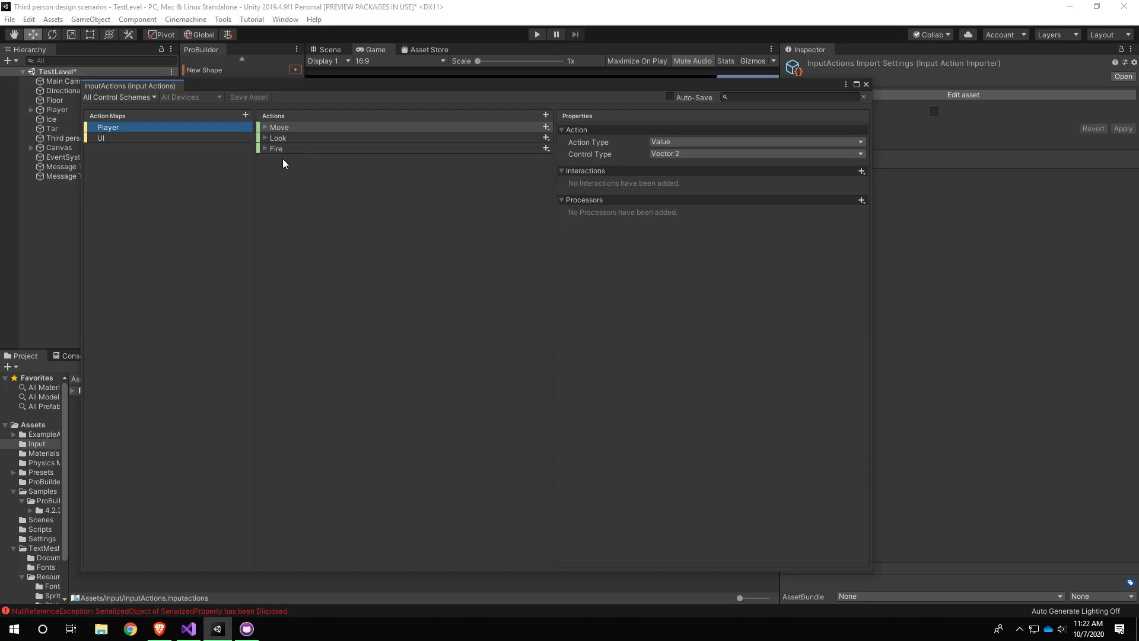
left_click(216, 127)
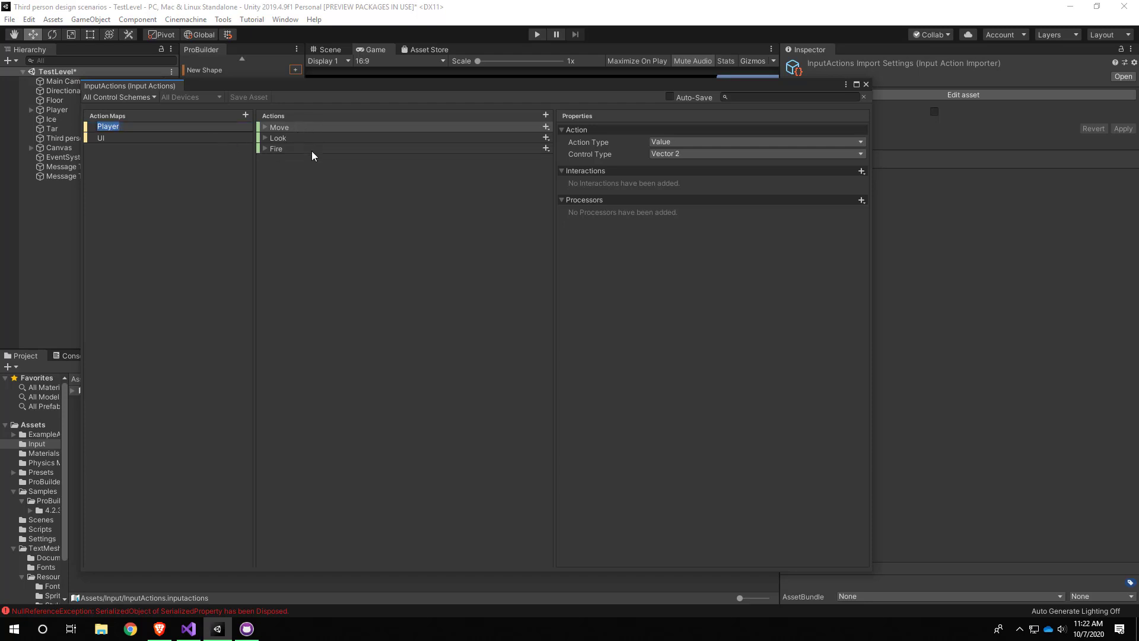
left_click(193, 128)
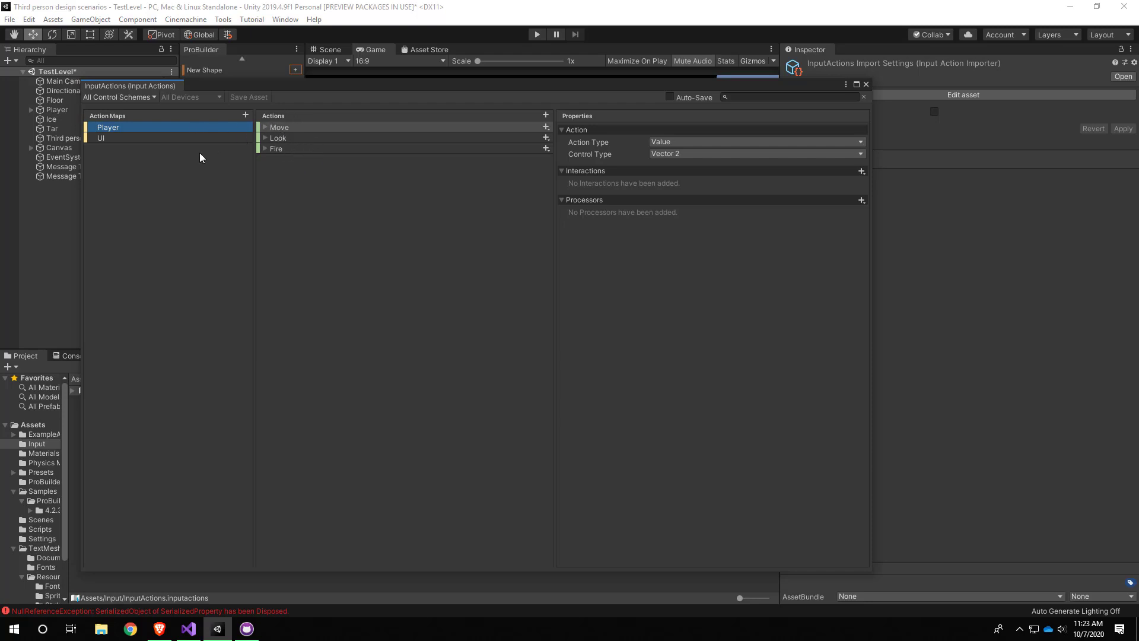
left_click(170, 139)
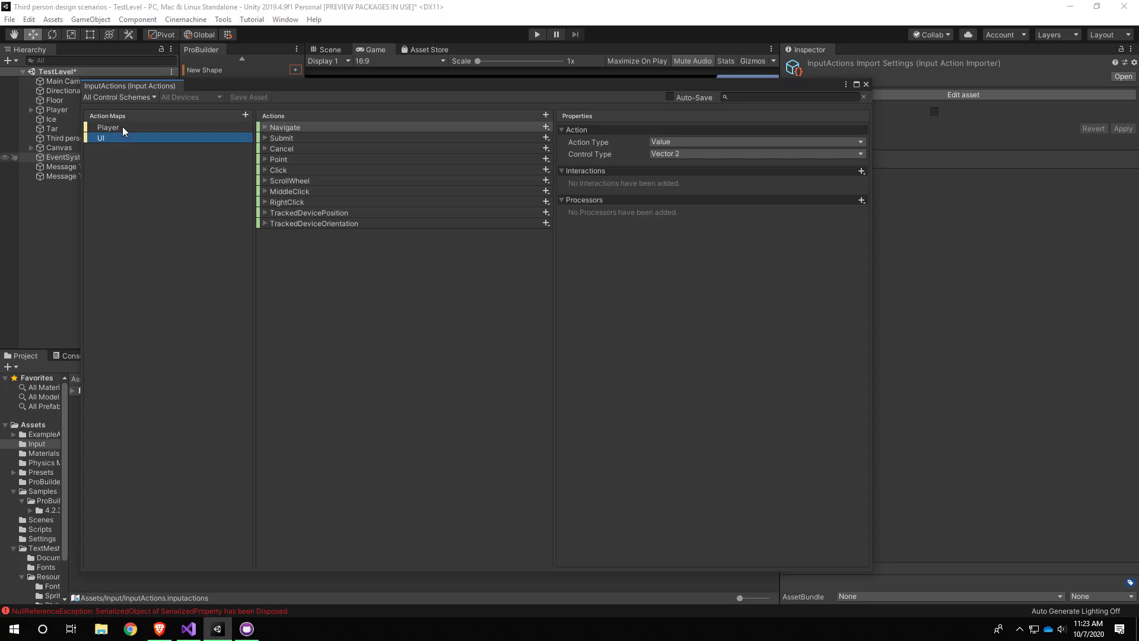
left_click(122, 126)
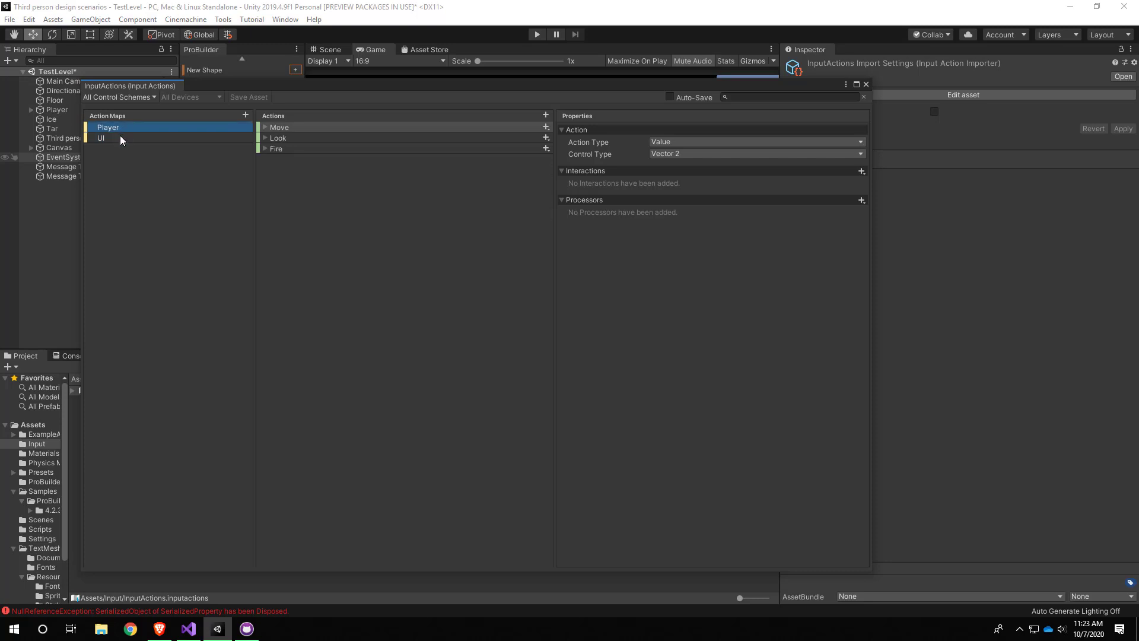
left_click(119, 137)
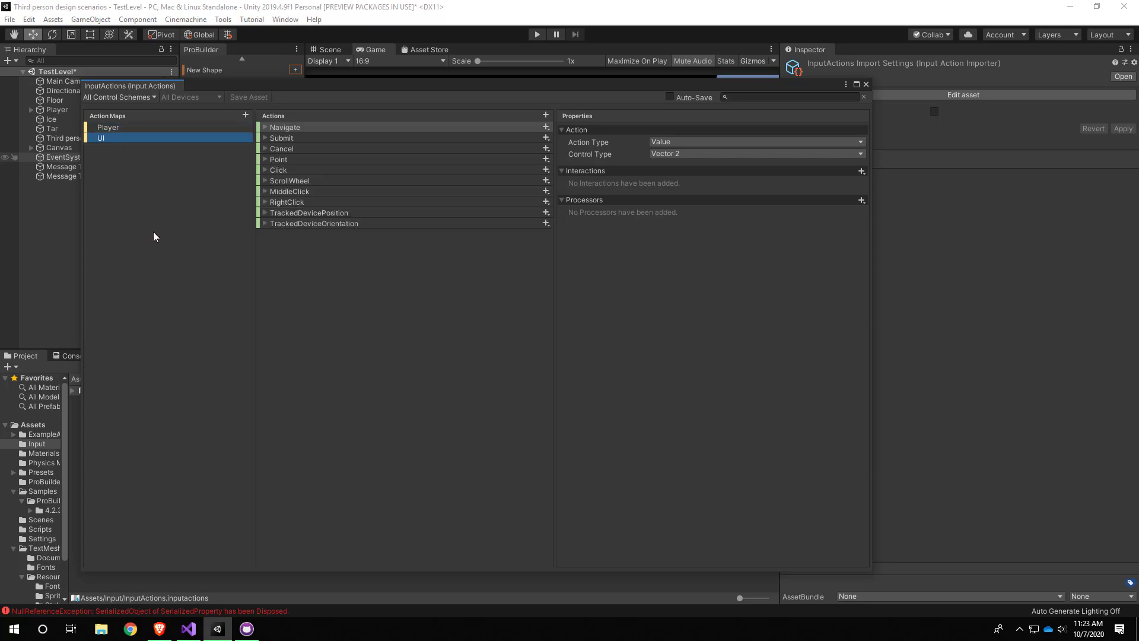
left_click(867, 85)
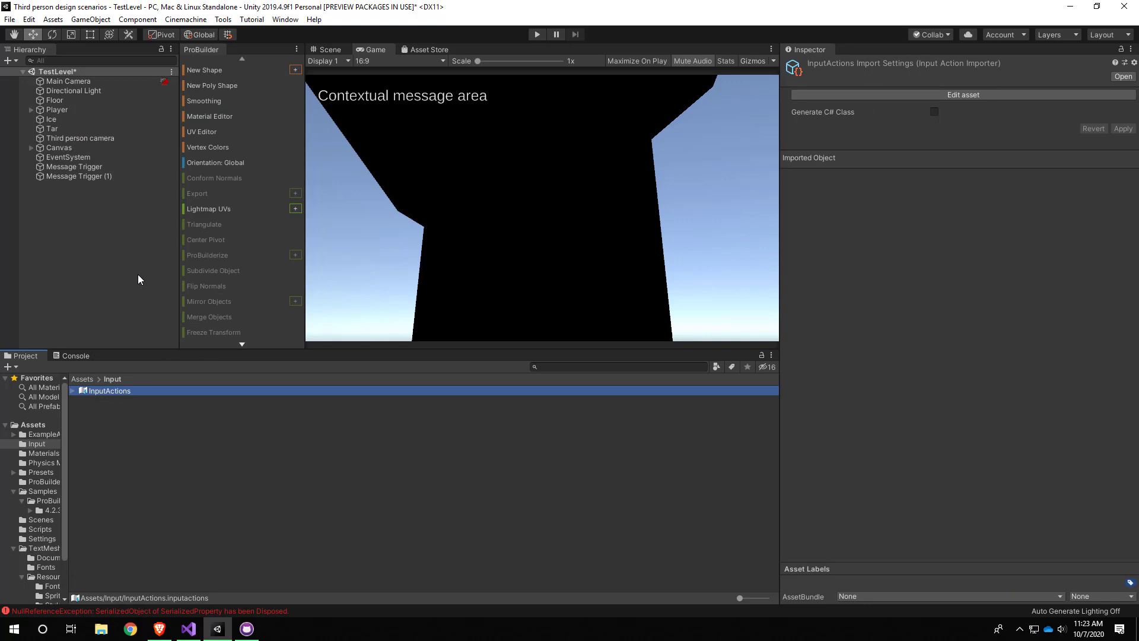
Select Player and view its Player Input component sending OnMove, OnLook and OnFire messages.
left_click(74, 109)
scroll(919, 405, "down", 5)
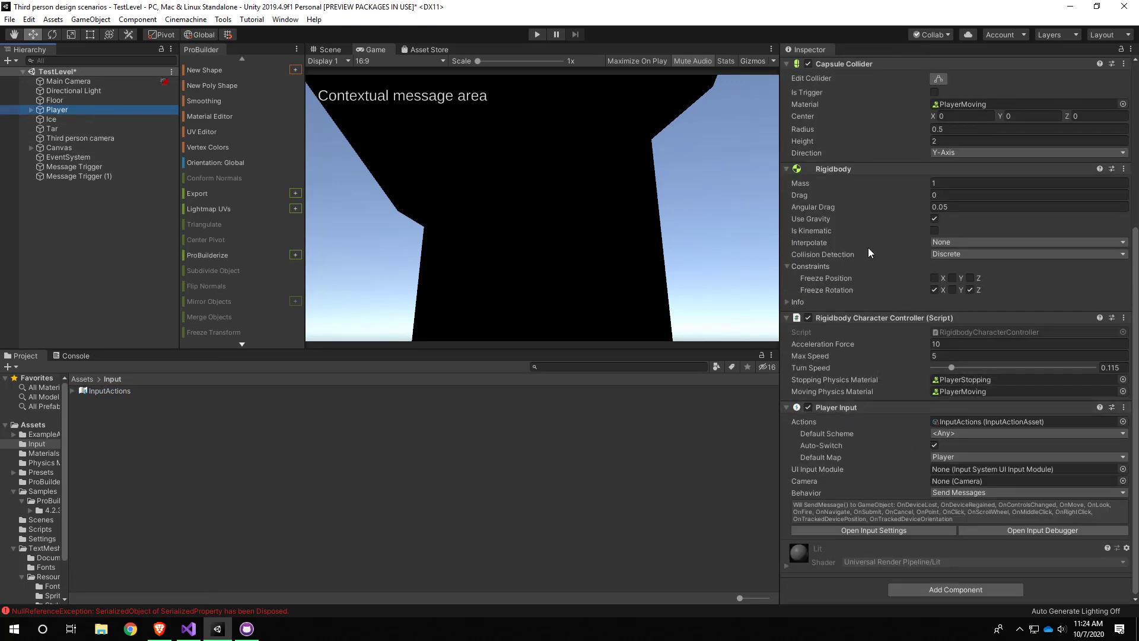
scroll(870, 253, "up", 5)
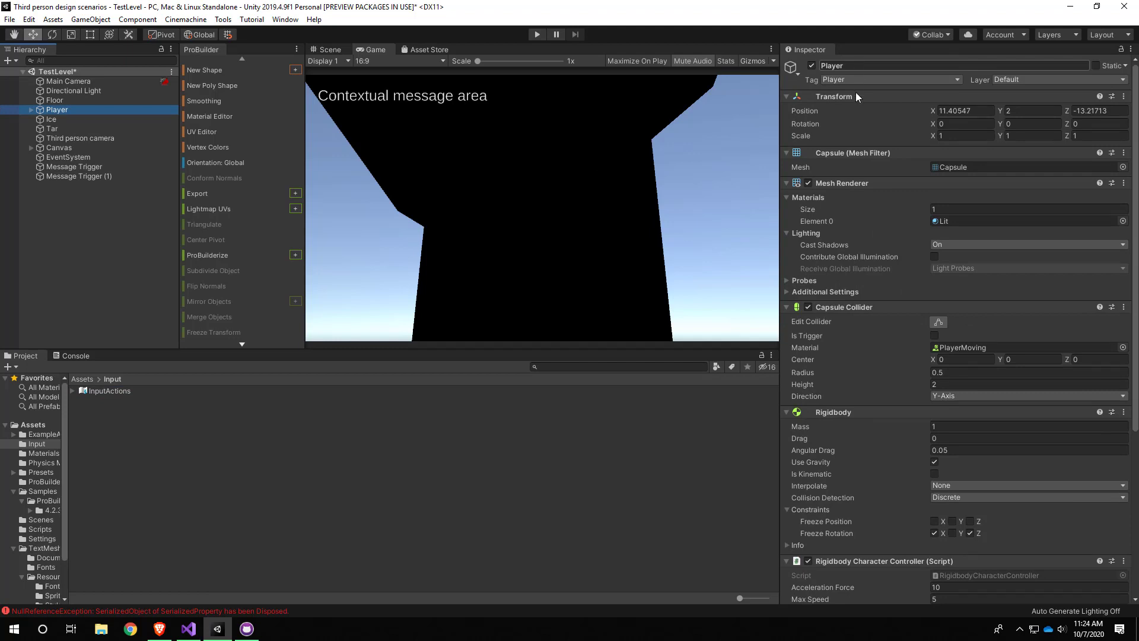
scroll(858, 137, "down", 5)
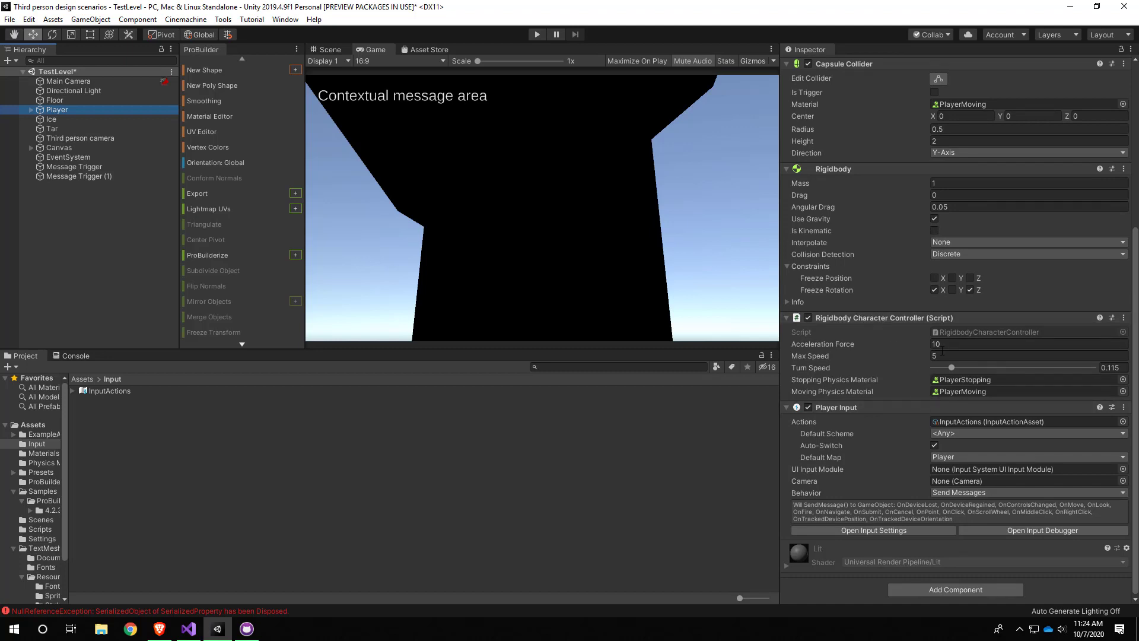
Open RigidbodyCharacterController.cs in Visual Studio from the component's Script field.
double_click(992, 332)
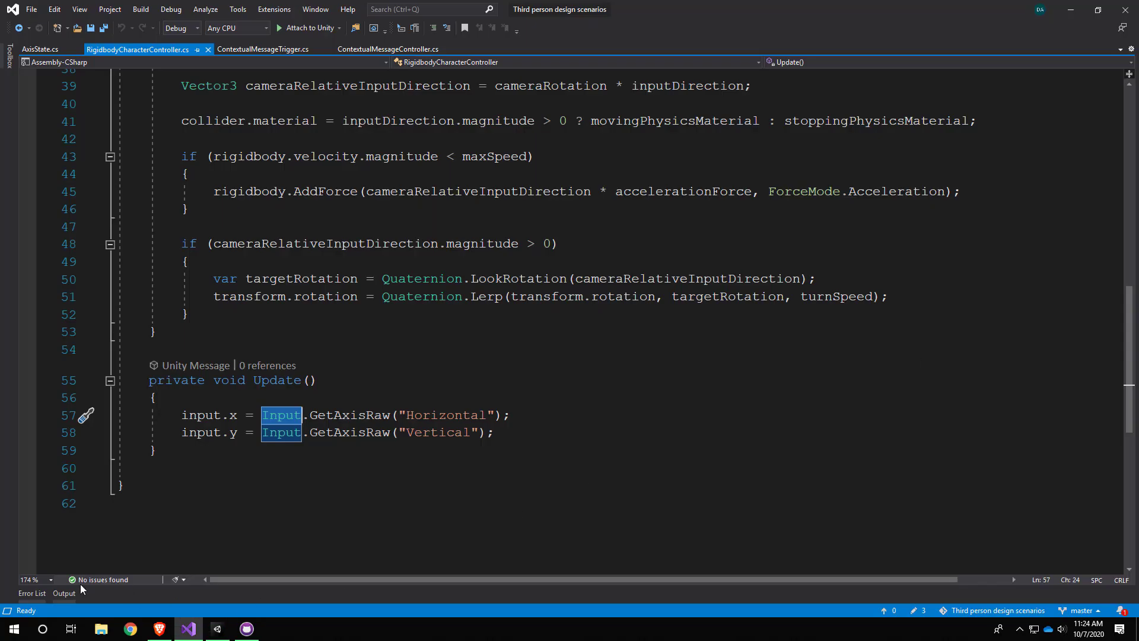